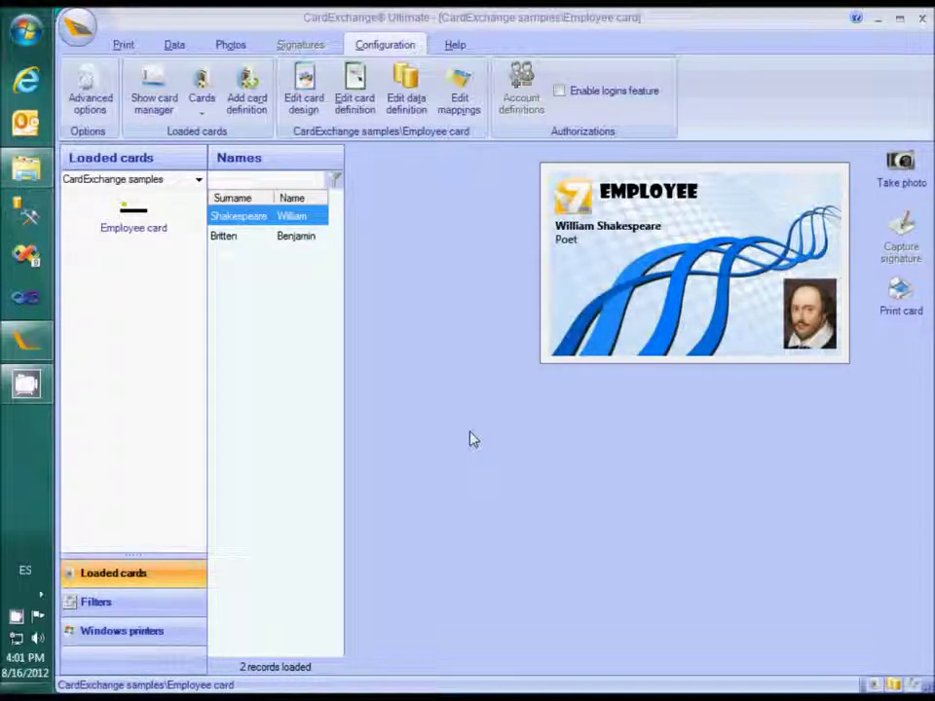
- Open the database record editor for the Employee card
{"action": "left_click", "coordinate": [176, 44]}
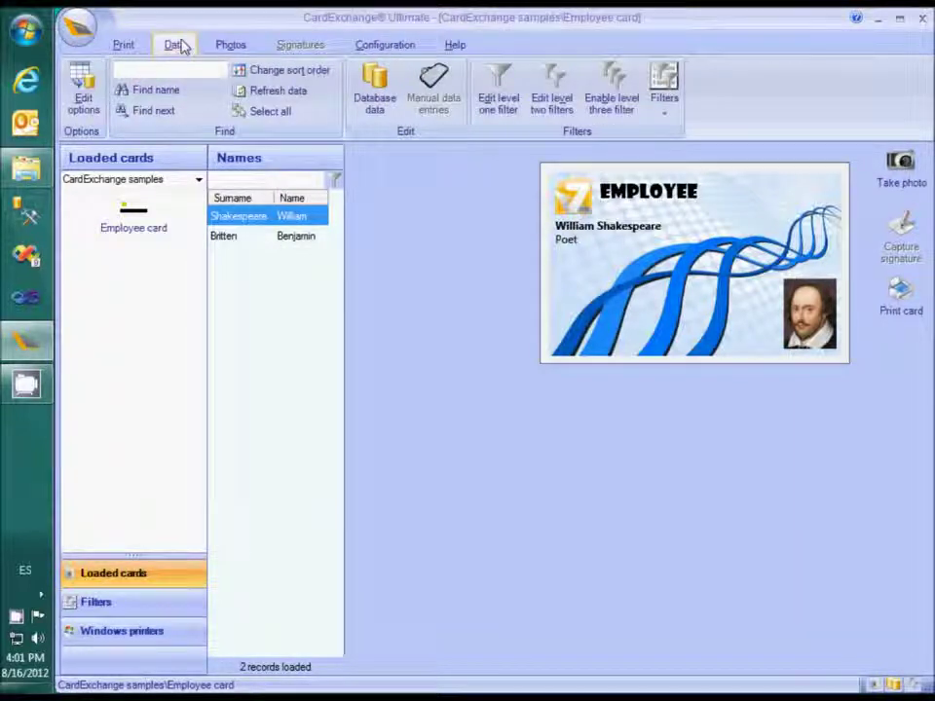
{"action": "left_click", "coordinate": [376, 101]}
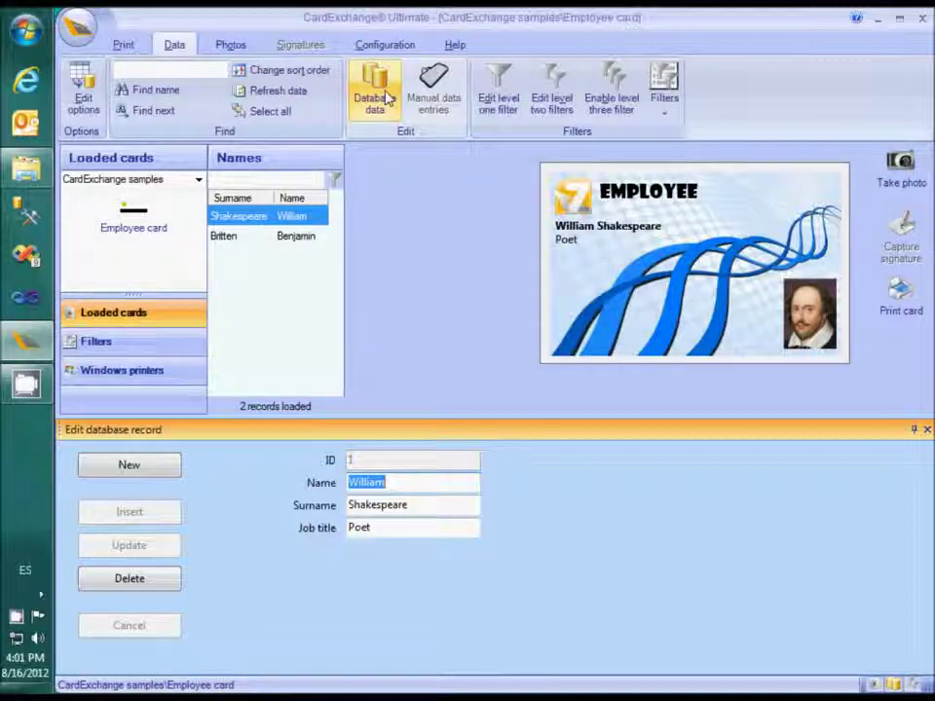
{"action": "left_click", "coordinate": [925, 429]}
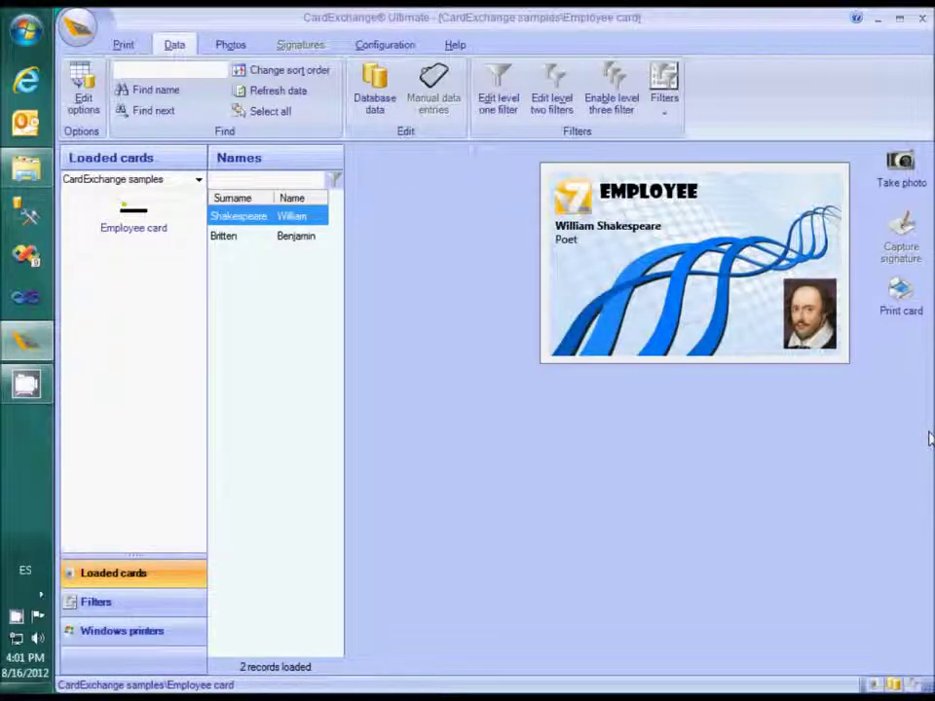
{"action": "left_click", "coordinate": [375, 90]}
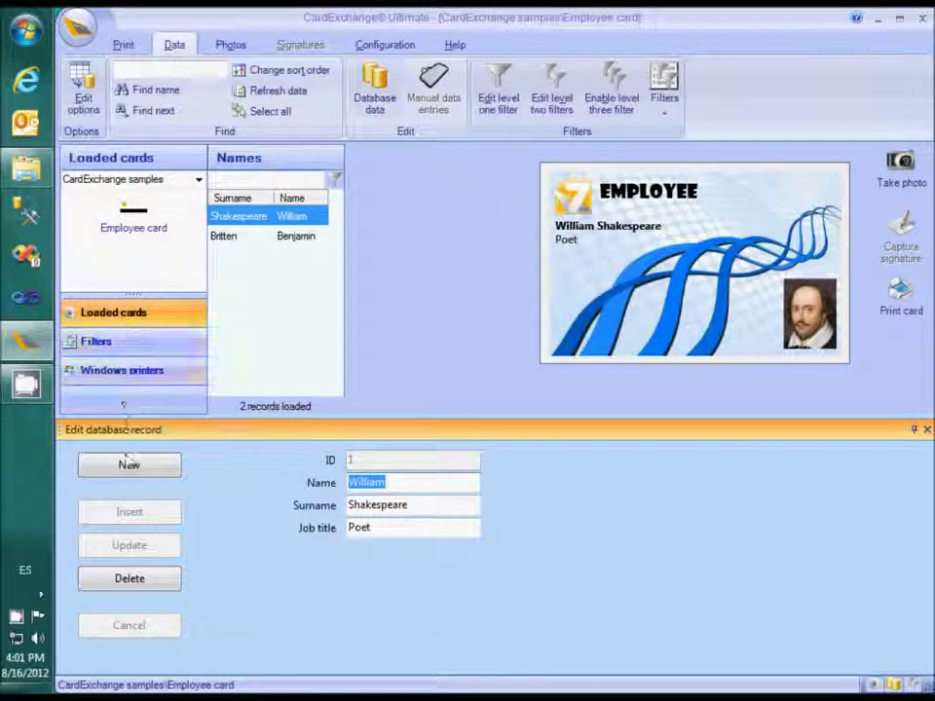
{"action": "left_click", "coordinate": [128, 467]}
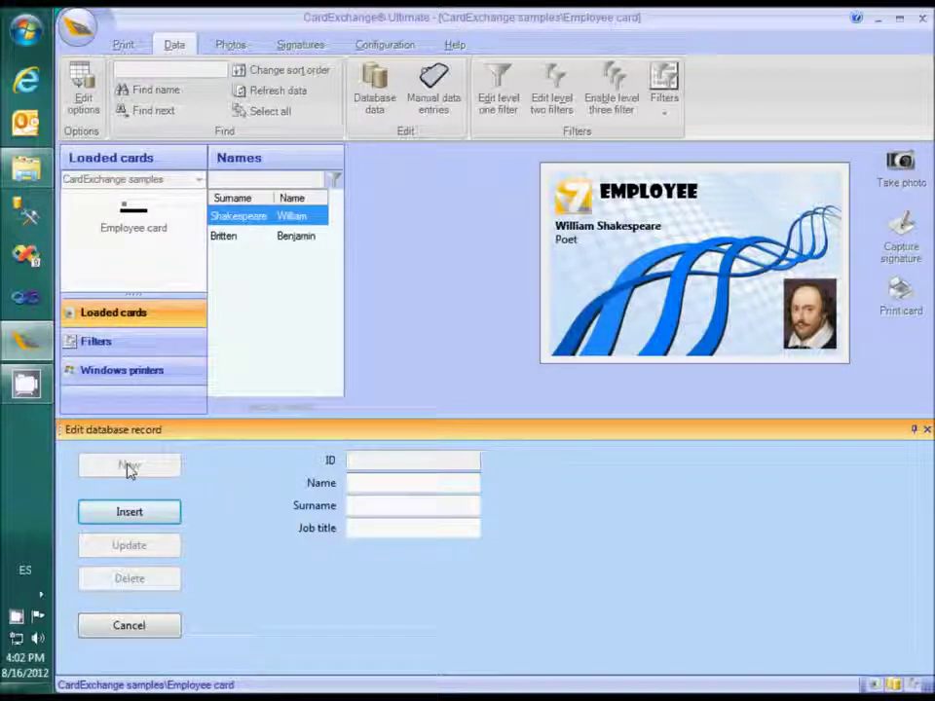
{"action": "type", "text": "Bernard"}
{"action": "key", "text": "Tab"}
{"action": "type", "text": "Hiitin"}
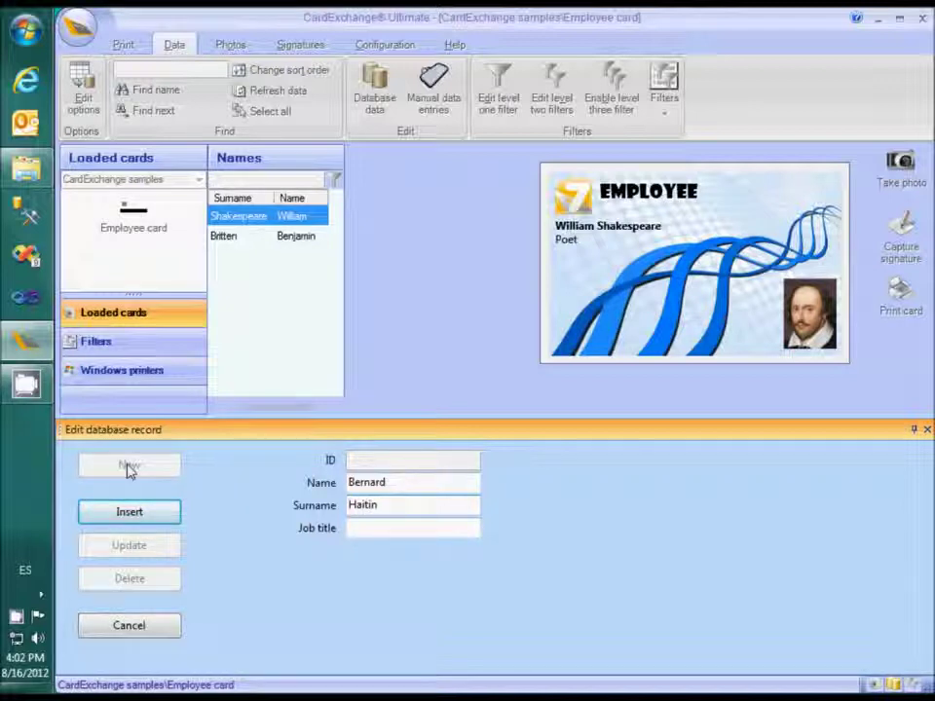
{"action": "type", "text": "g"}
{"action": "key", "text": "Tab"}
{"action": "type", "text": "DIrector"}
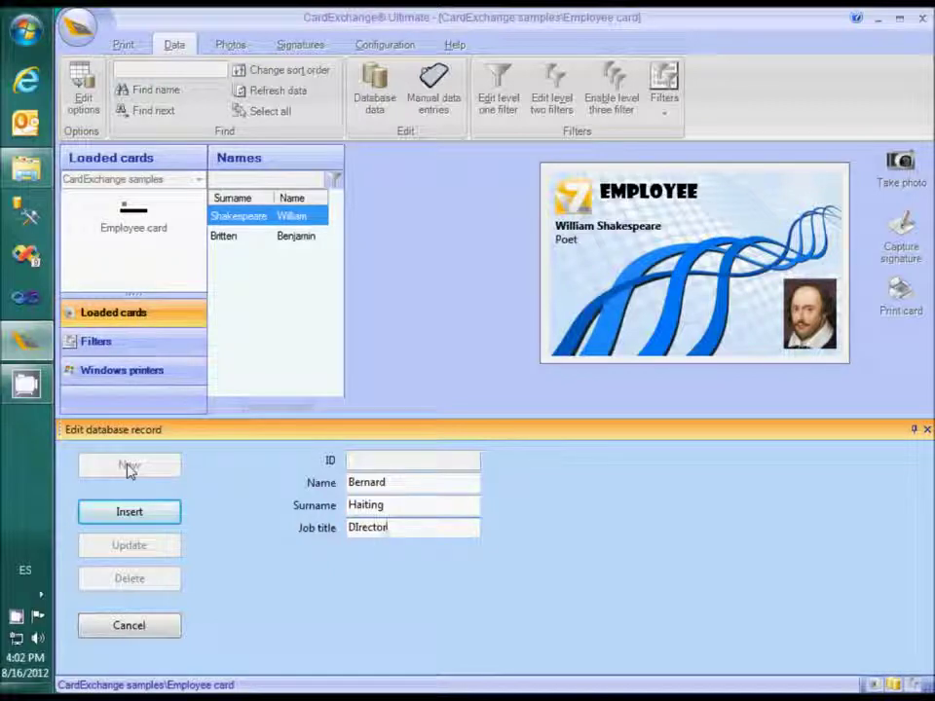
{"action": "left_click", "coordinate": [117, 512]}
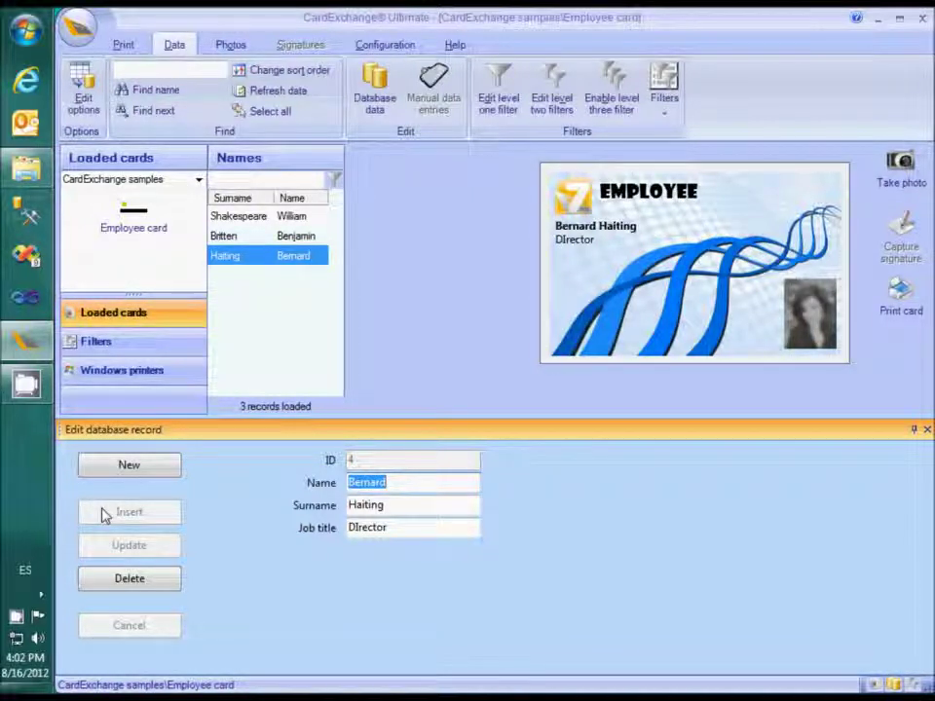
- Correct the new record's surname to Haitink and its job title to Director, and save the update
{"action": "left_click", "coordinate": [399, 506]}
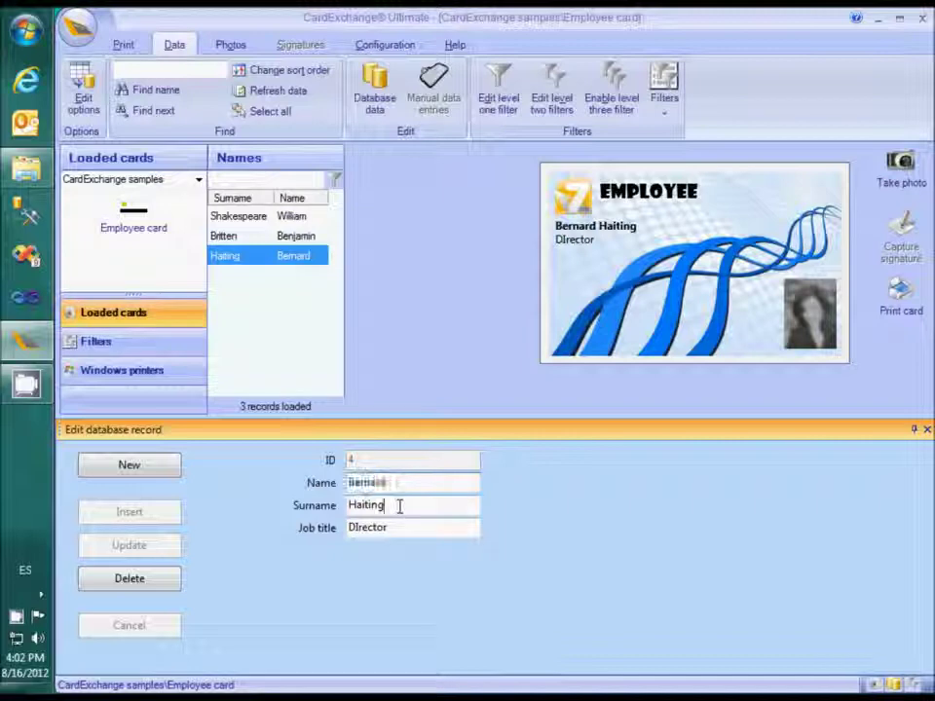
{"action": "key", "text": "BackSpace"}
{"action": "type", "text": "k"}
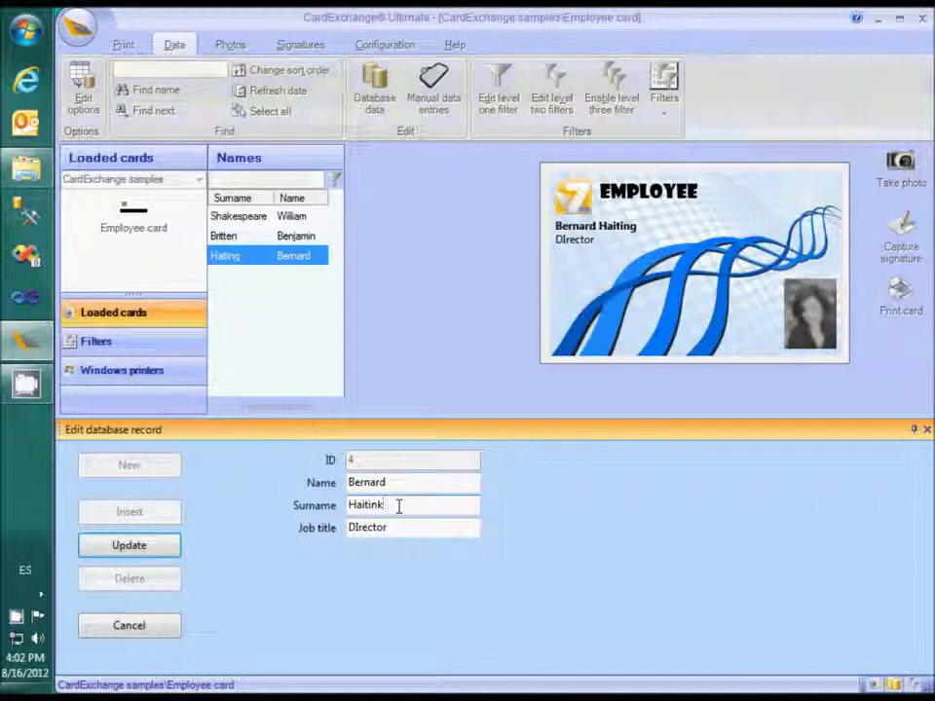
{"action": "left_click", "coordinate": [410, 527]}
{"action": "key", "text": "Left"}
{"action": "key", "text": "Left"}
{"action": "key", "text": "Left"}
{"action": "key", "text": "Left"}
{"action": "key", "text": "Left"}
{"action": "key", "text": "Left"}
{"action": "key", "text": "Left"}
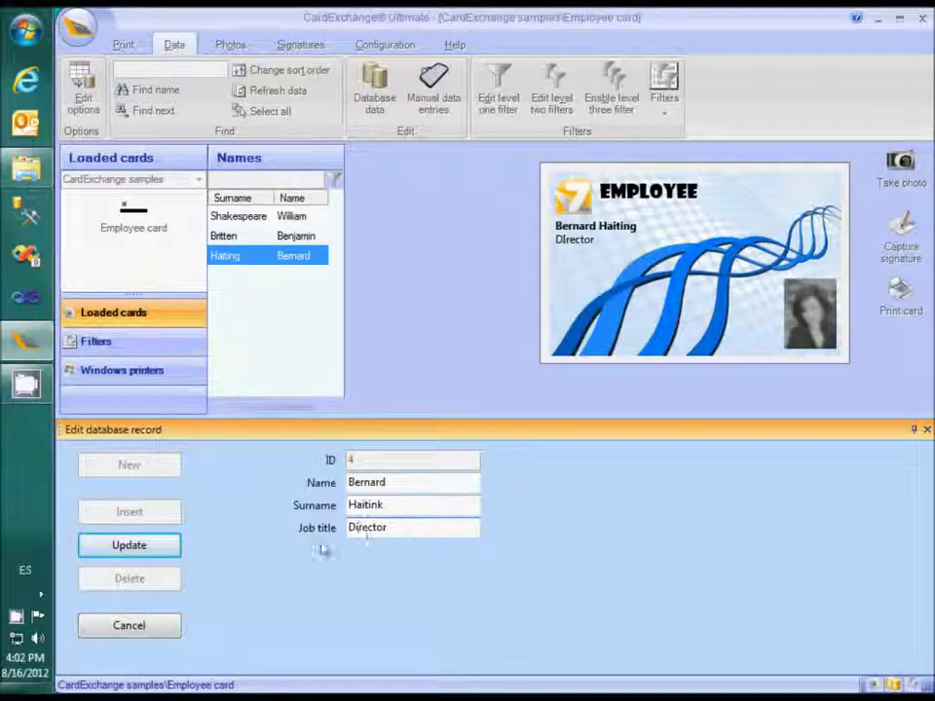
{"action": "left_click", "coordinate": [136, 546]}
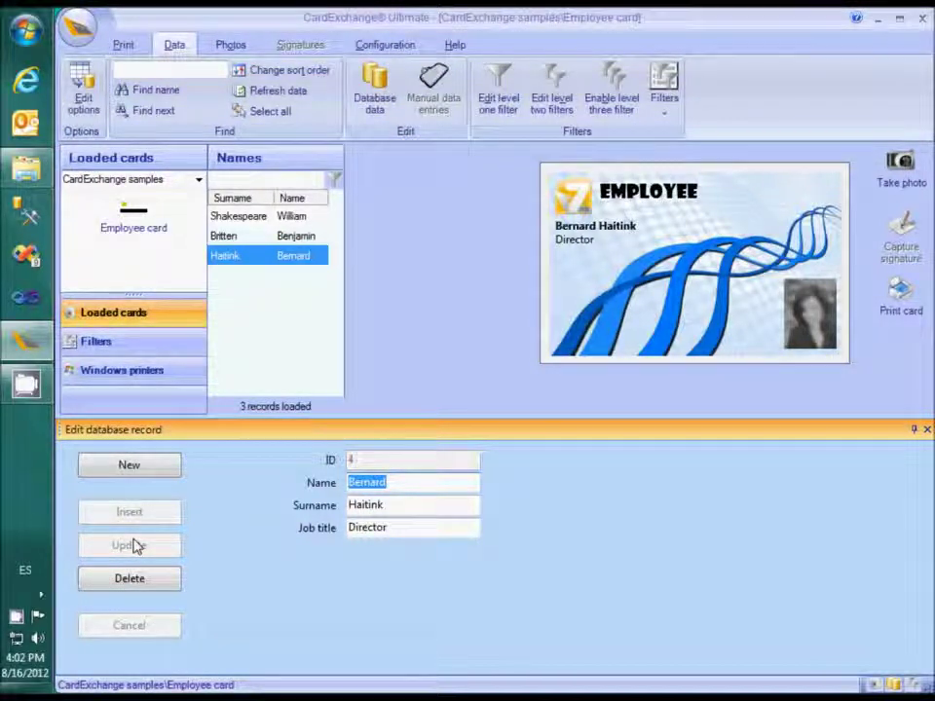
- Delete the Haitink record from the employee database and confirm the deletion
{"action": "left_click", "coordinate": [144, 583]}
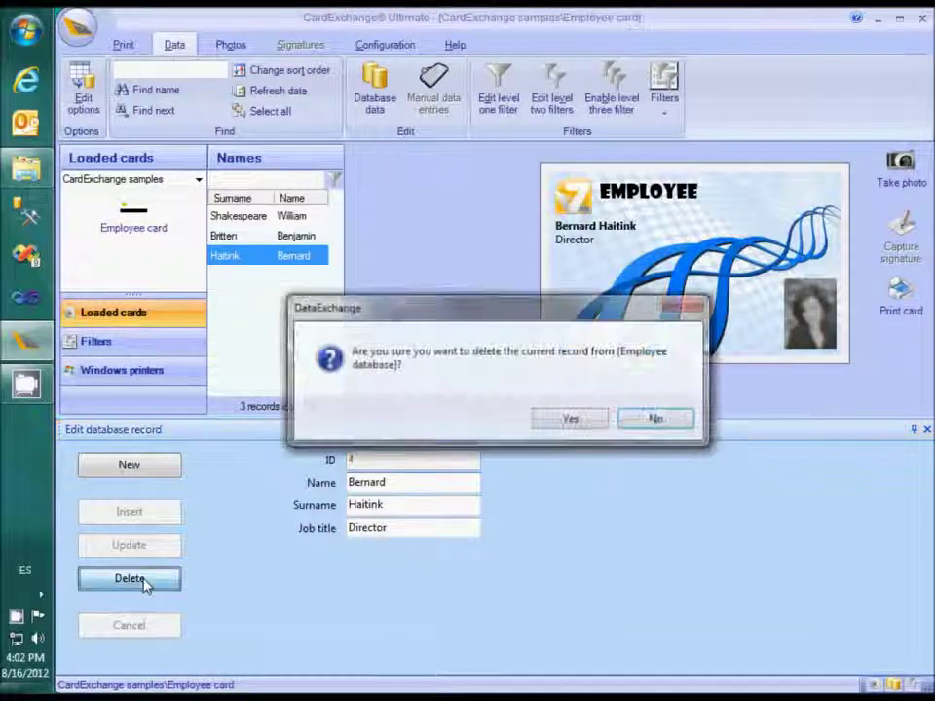
{"action": "left_click", "coordinate": [571, 419]}
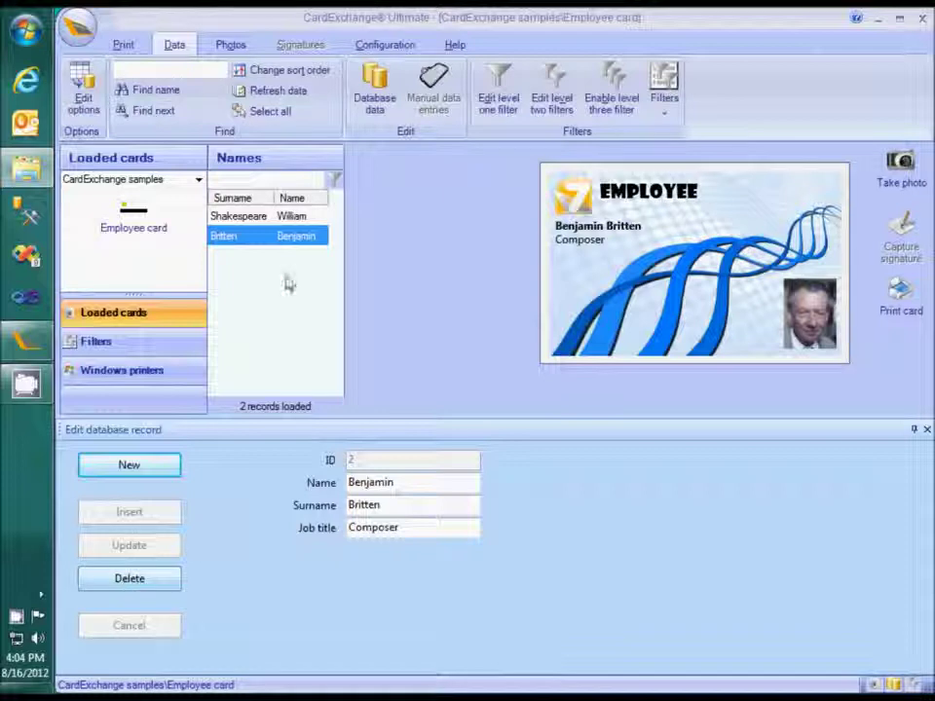
- Edit the Employee card's data definition and bring up the column settings of the Job title column
{"action": "left_click", "coordinate": [380, 45]}
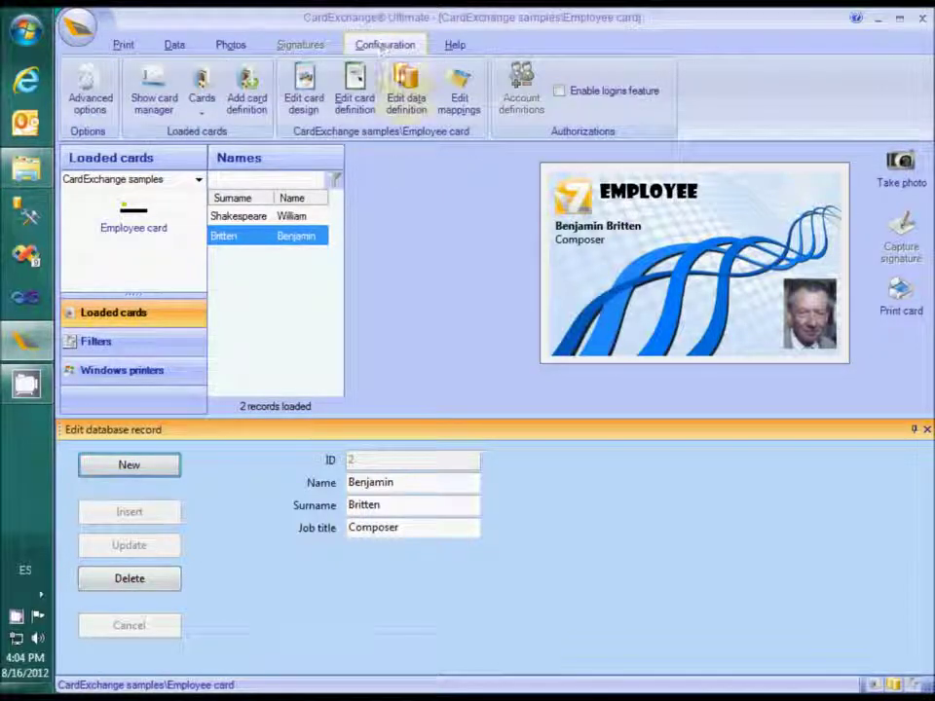
{"action": "left_click", "coordinate": [406, 91]}
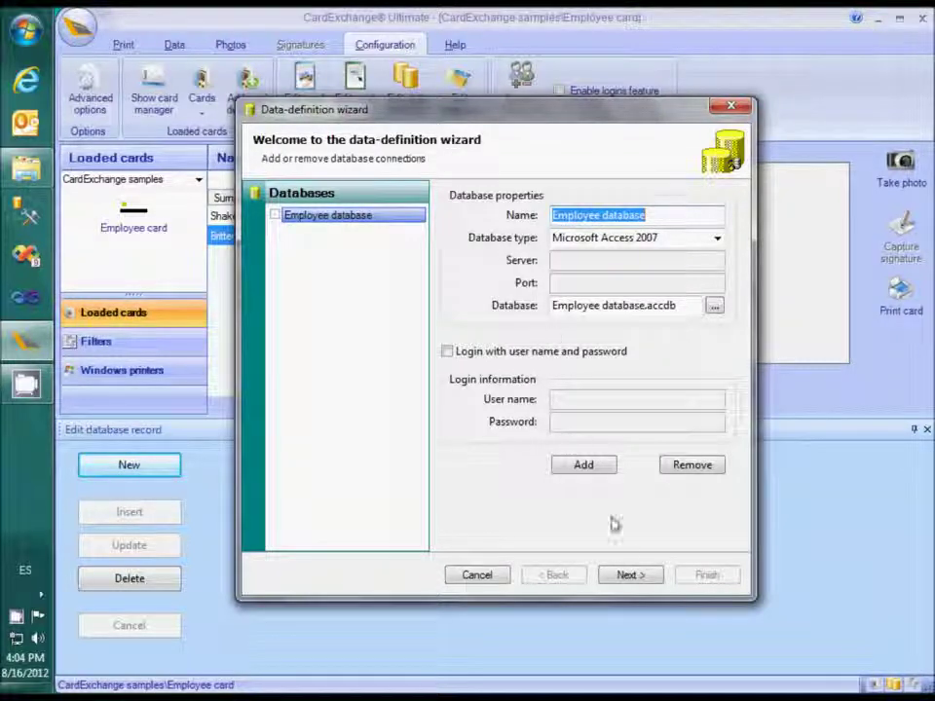
{"action": "left_click", "coordinate": [627, 575]}
{"action": "left_click", "coordinate": [628, 575]}
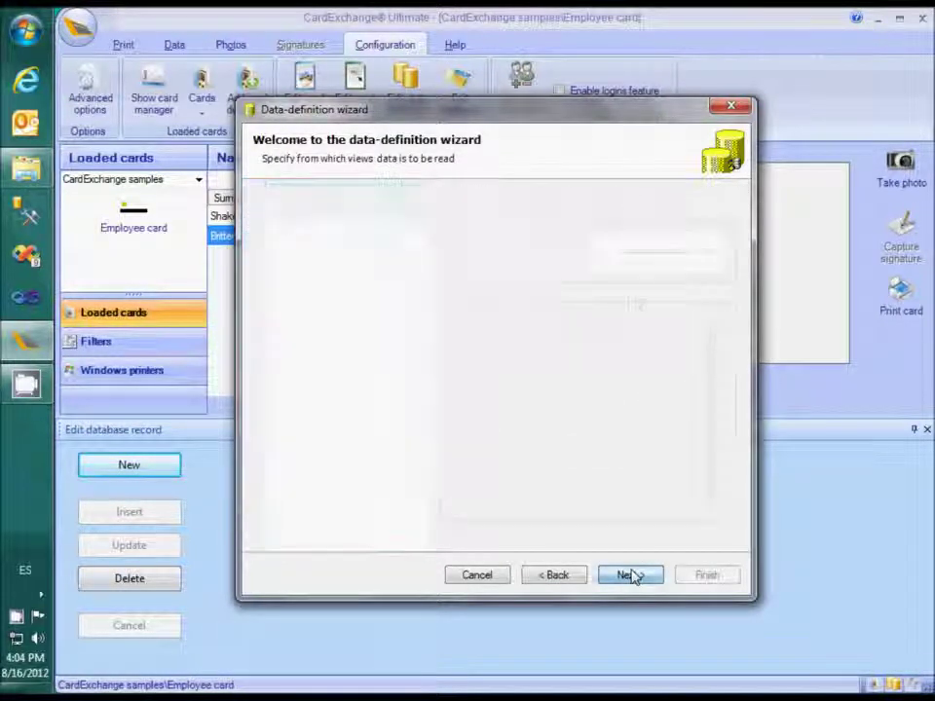
{"action": "left_click", "coordinate": [628, 574]}
{"action": "left_click", "coordinate": [628, 575]}
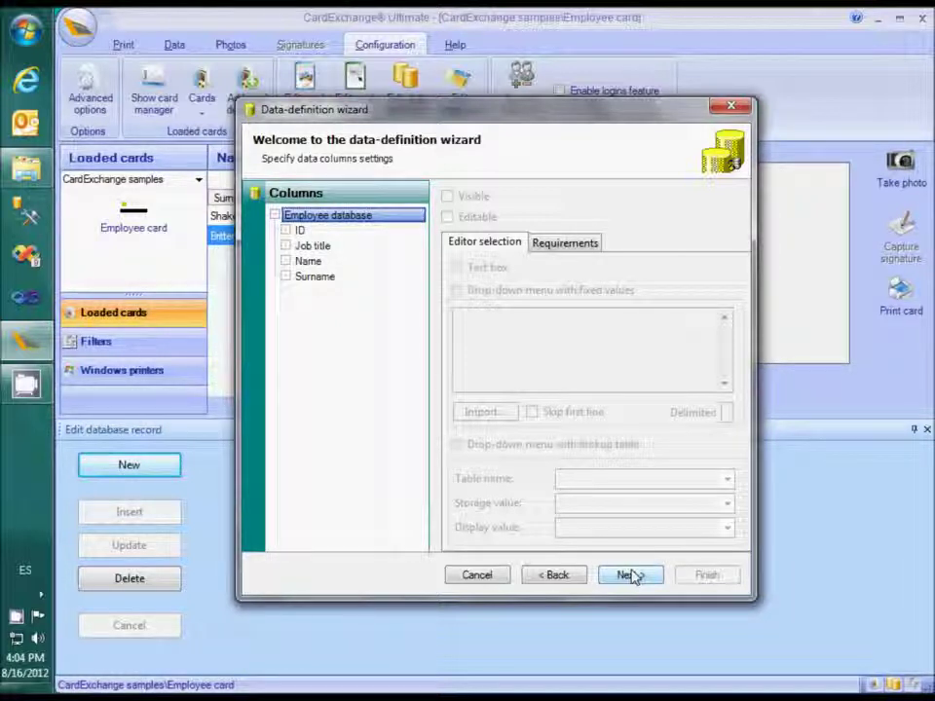
{"action": "left_click", "coordinate": [313, 246]}
- Give the Job title column a drop-down menu with the fixed values Composer, Director and Poet
{"action": "left_click", "coordinate": [456, 290]}
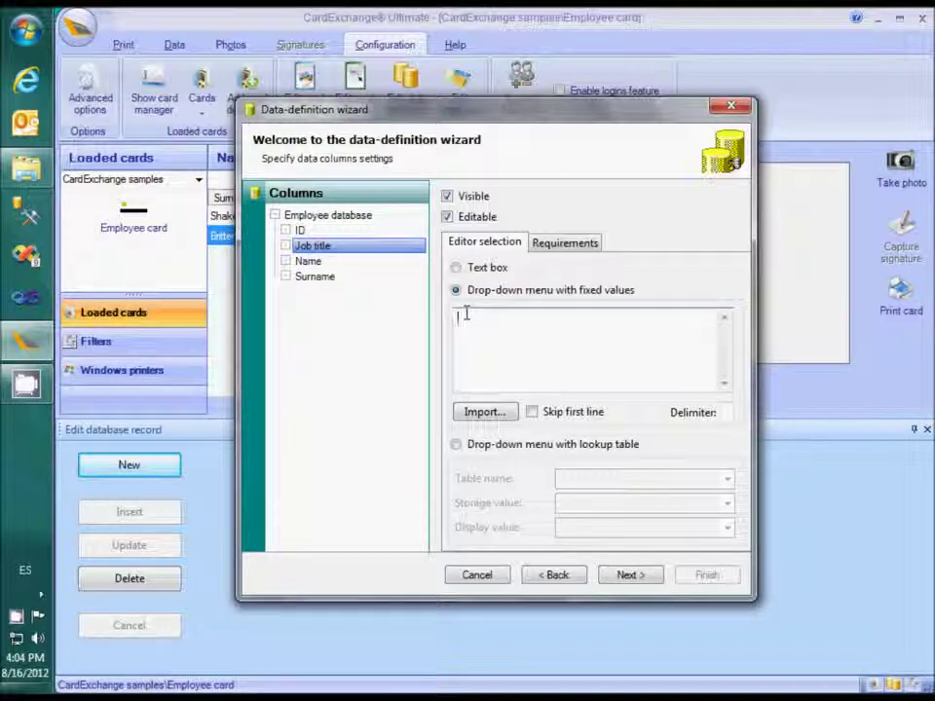
{"action": "type", "text": "Composer"}
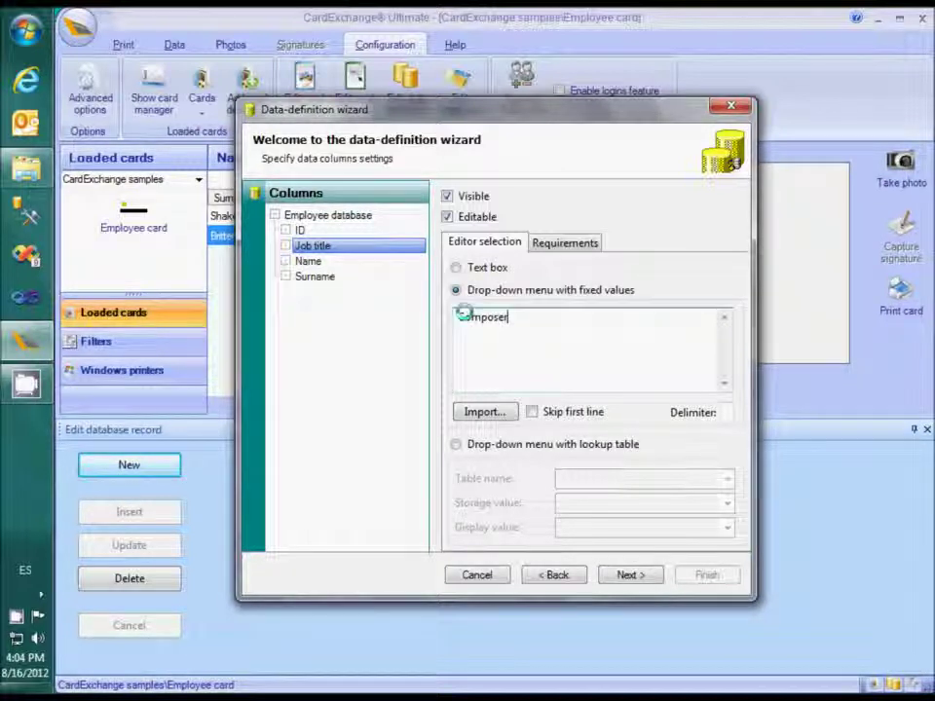
{"action": "key", "text": "Return"}
{"action": "type", "text": "Di"}
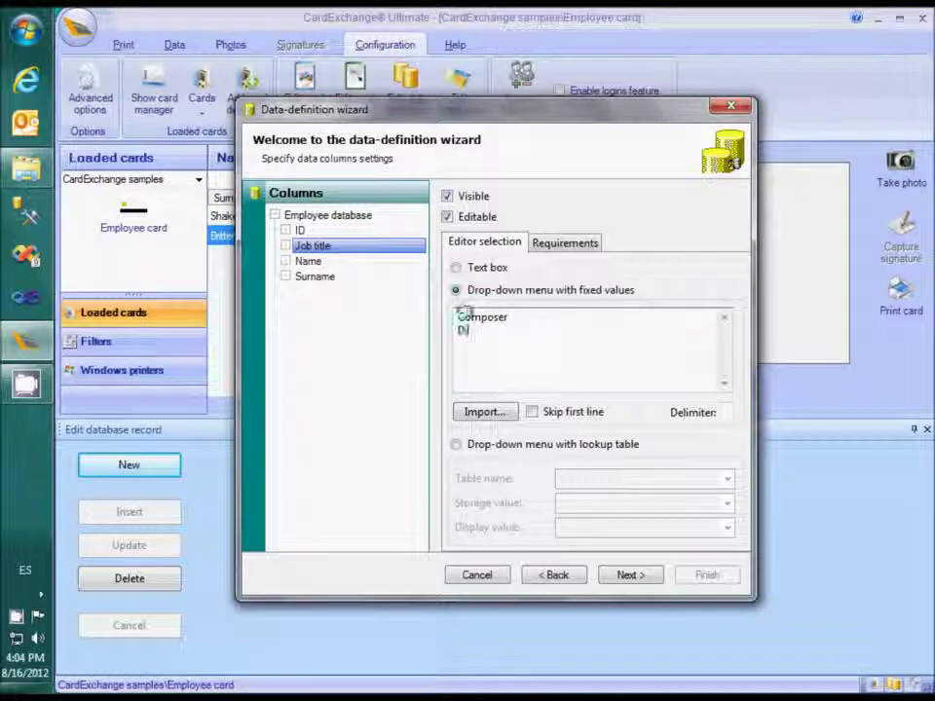
{"action": "type", "text": "rector"}
{"action": "key", "text": "Return"}
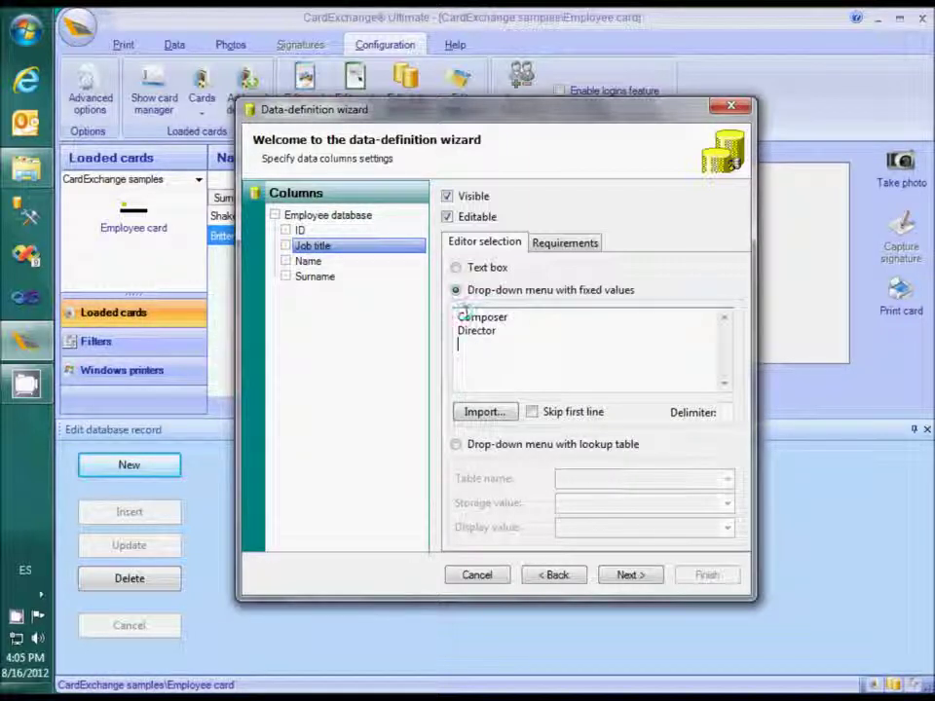
{"action": "type", "text": "Poet"}
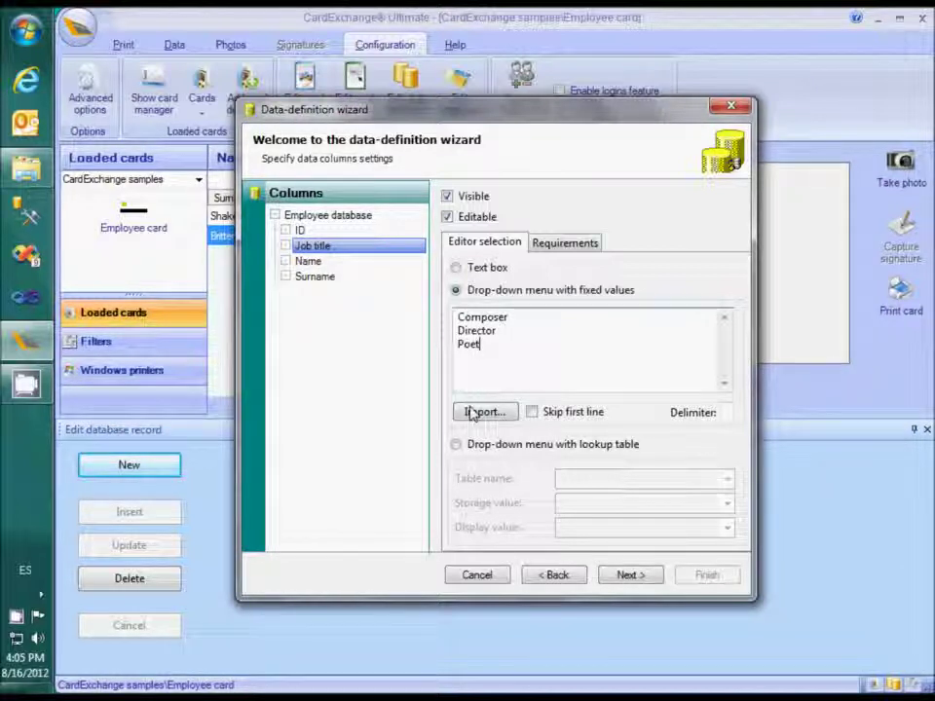
- Make Job title a drop-down menu with lookup table Job titles, using Job title as storage and display value, and finish the data definition
{"action": "left_click", "coordinate": [478, 447]}
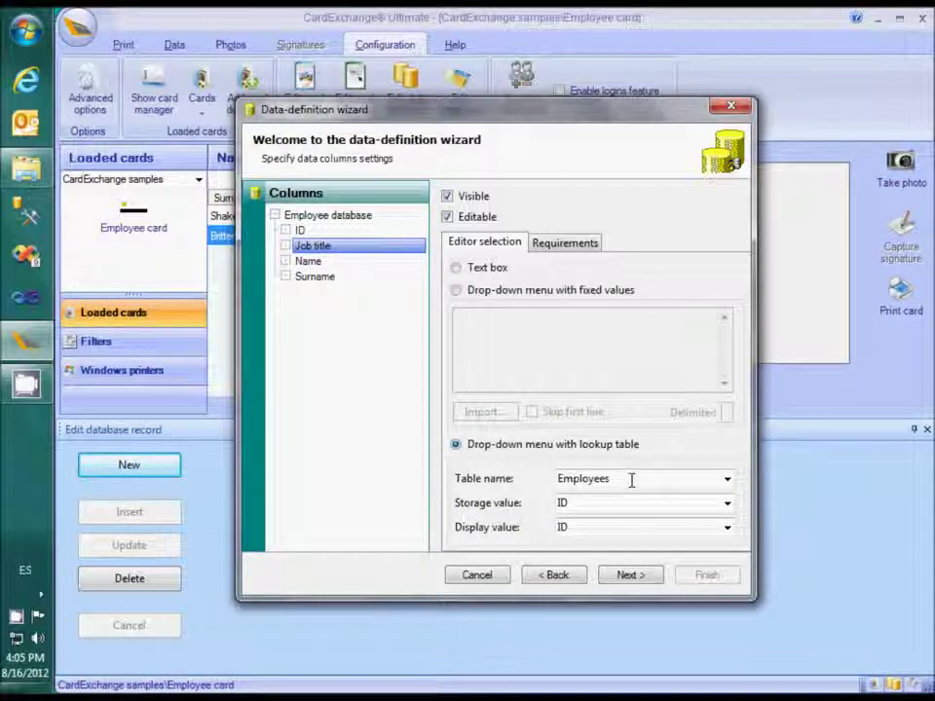
{"action": "left_click", "coordinate": [727, 480]}
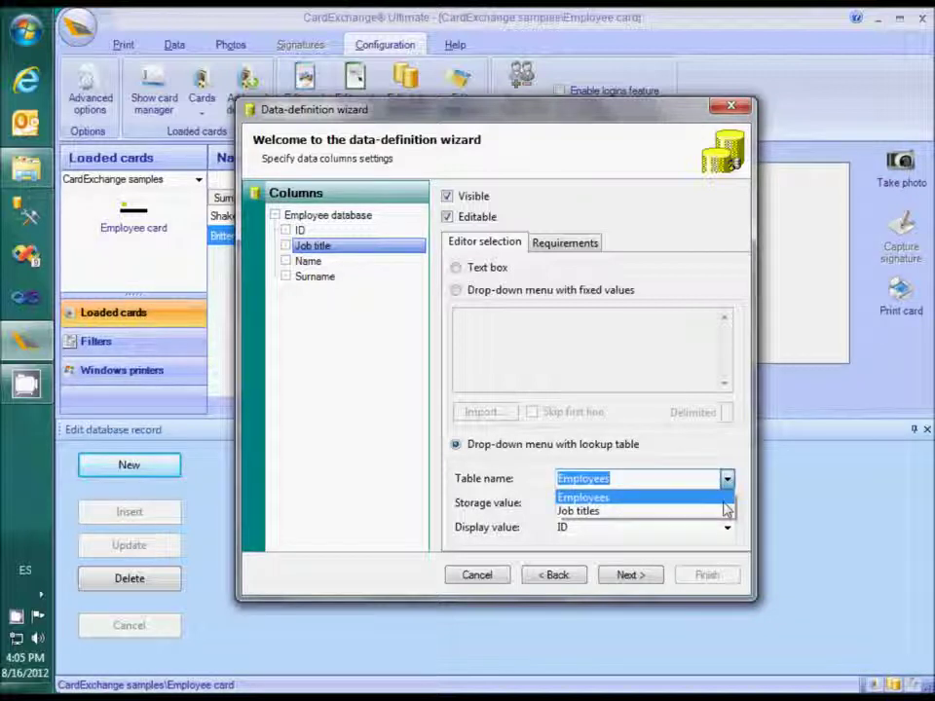
{"action": "left_click", "coordinate": [727, 510]}
{"action": "left_click", "coordinate": [727, 502]}
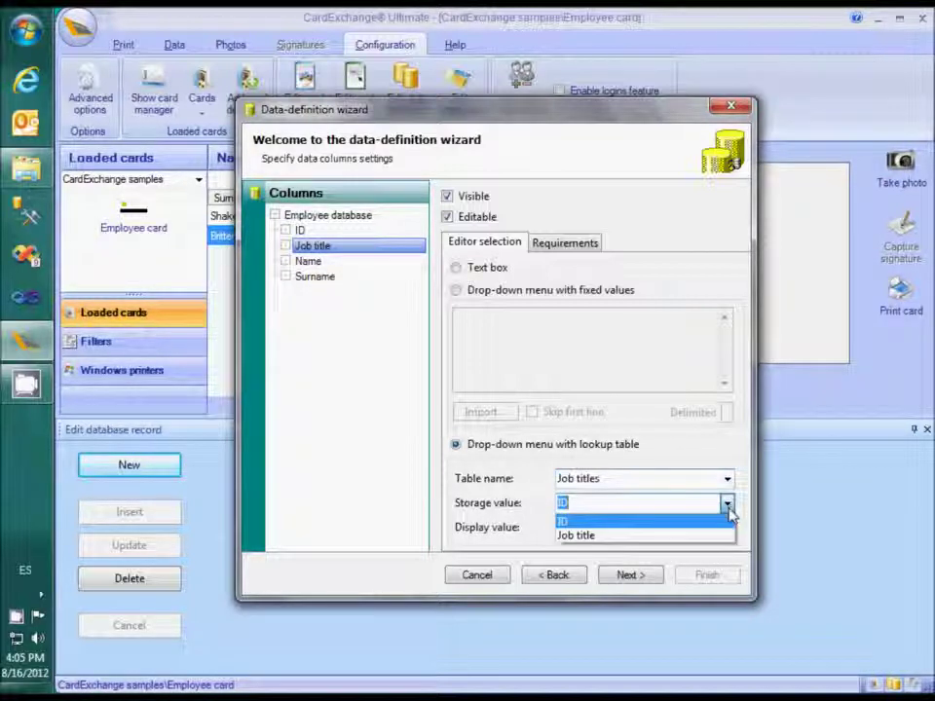
{"action": "left_click", "coordinate": [726, 535]}
{"action": "left_click", "coordinate": [727, 527]}
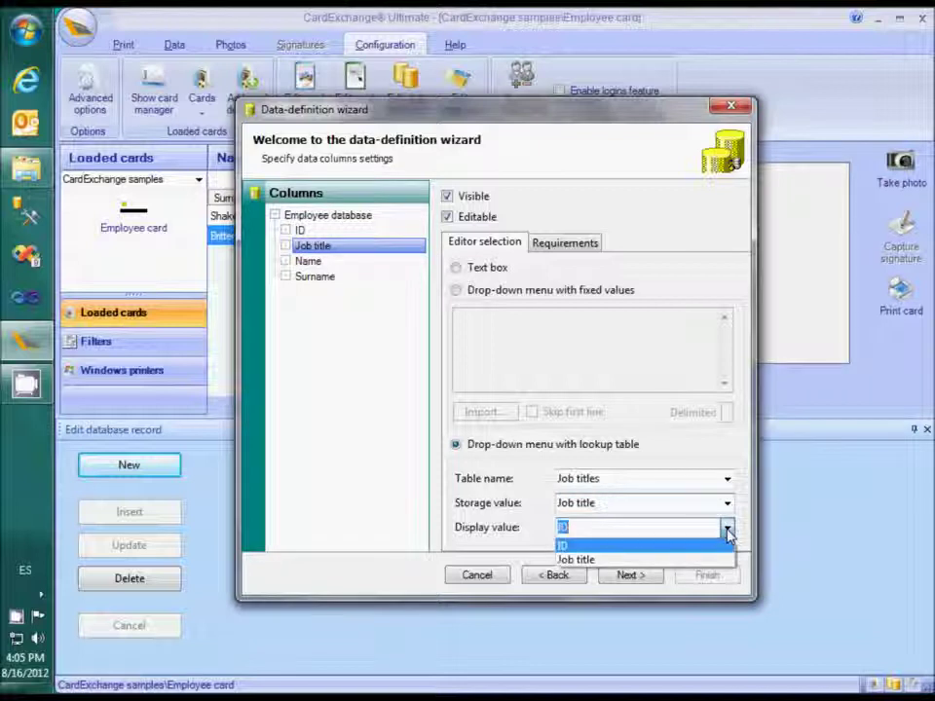
{"action": "left_click", "coordinate": [724, 558]}
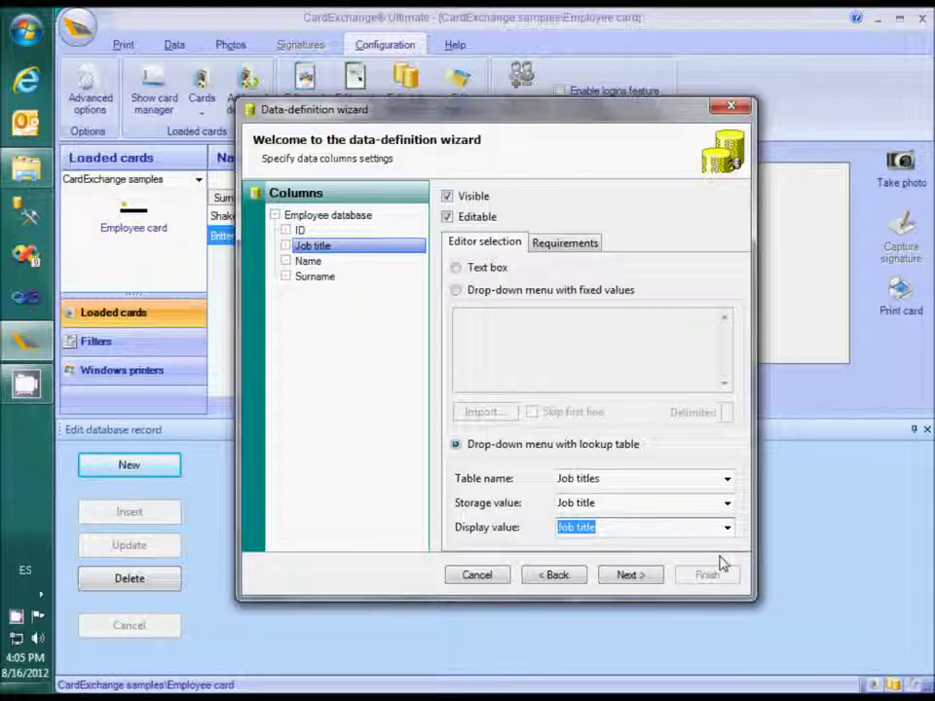
{"action": "left_click", "coordinate": [648, 576]}
{"action": "left_click", "coordinate": [703, 577]}
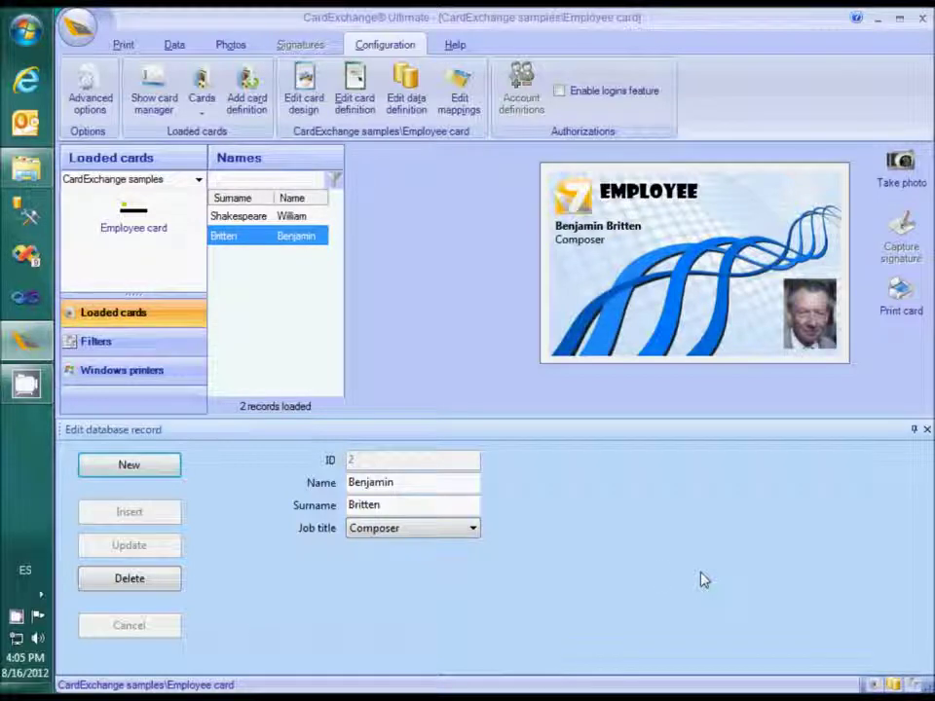
- Check the choices offered for the job title in the current employee record
{"action": "left_click", "coordinate": [476, 534]}
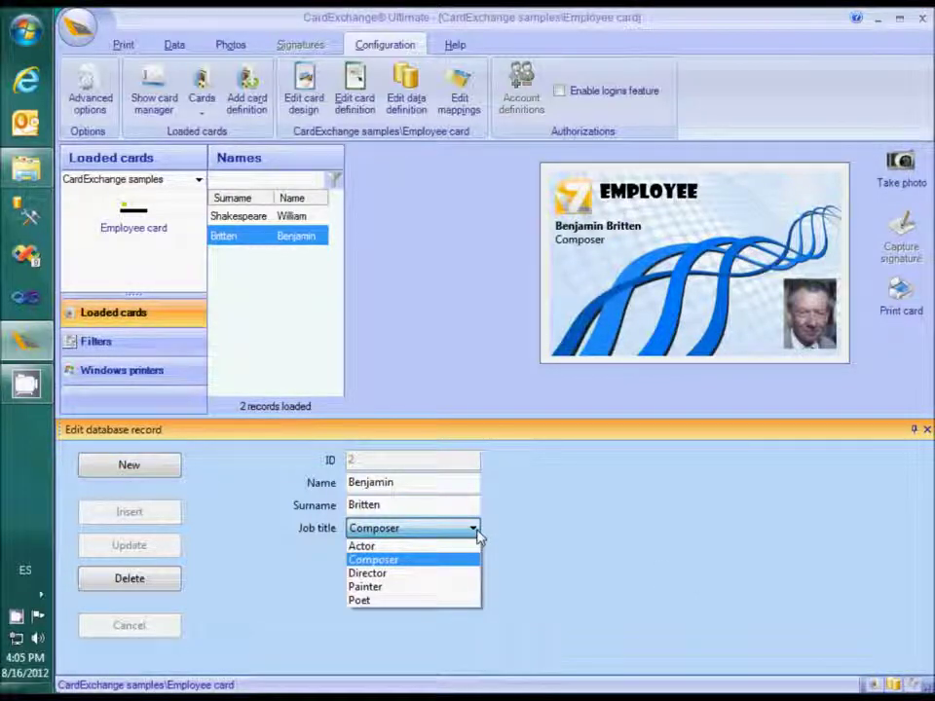
{"action": "left_click", "coordinate": [546, 544]}
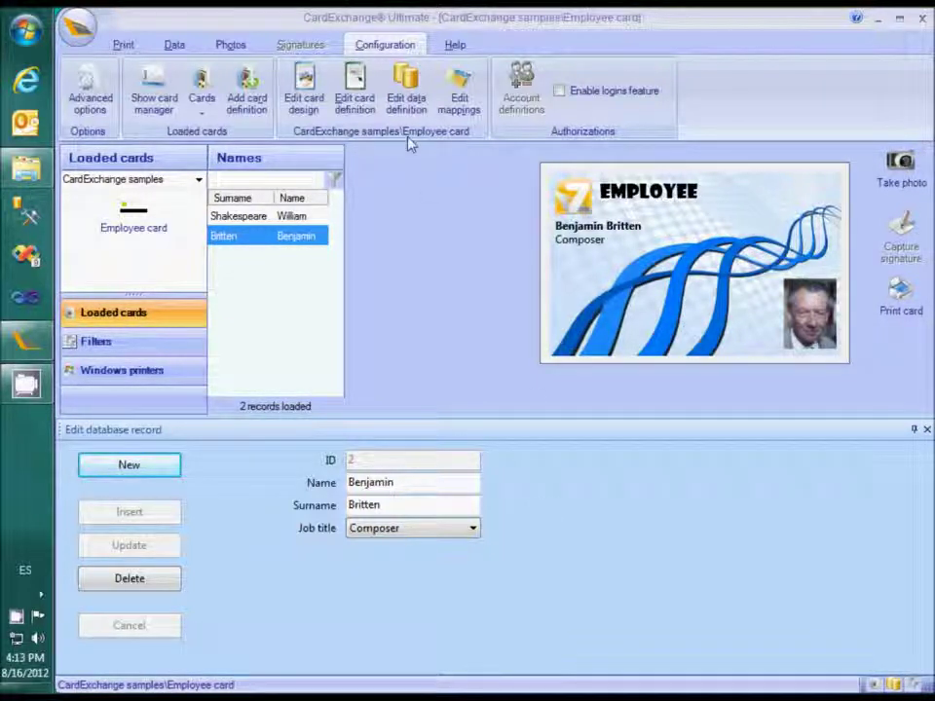
- Edit the Employee card's data definition and bring up the requirements of the Name column
{"action": "left_click", "coordinate": [404, 103]}
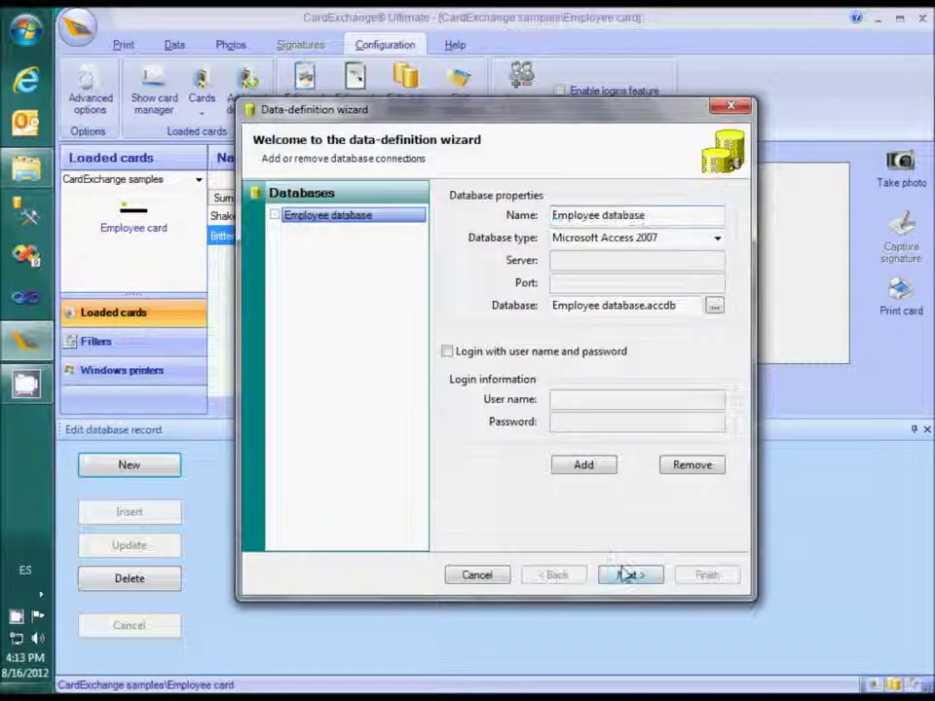
{"action": "left_click", "coordinate": [626, 575]}
{"action": "left_click", "coordinate": [626, 574]}
{"action": "left_click", "coordinate": [626, 575]}
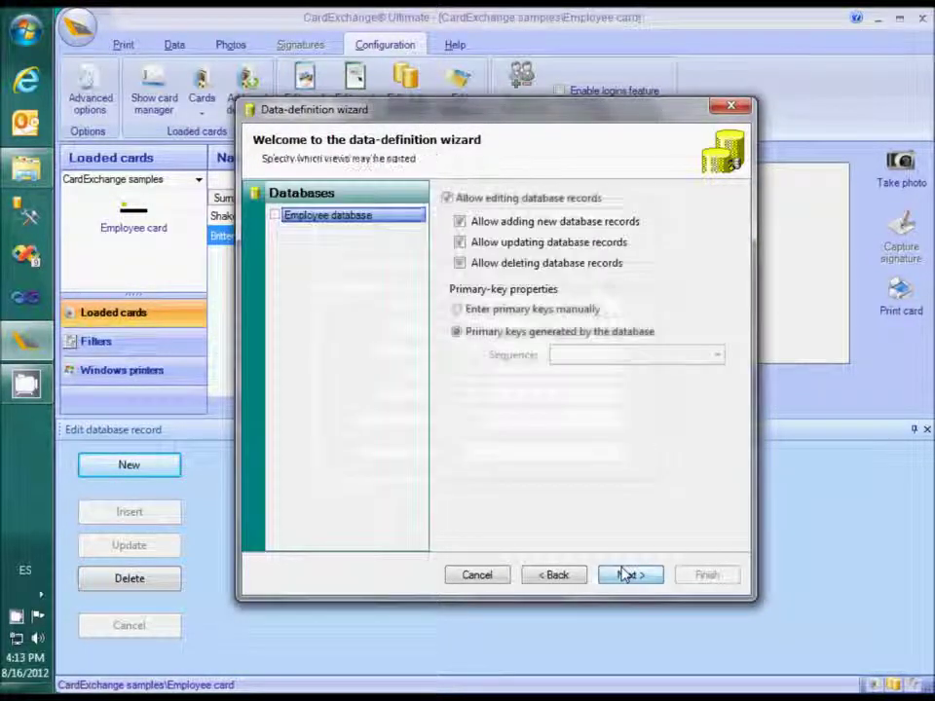
{"action": "left_click", "coordinate": [626, 574]}
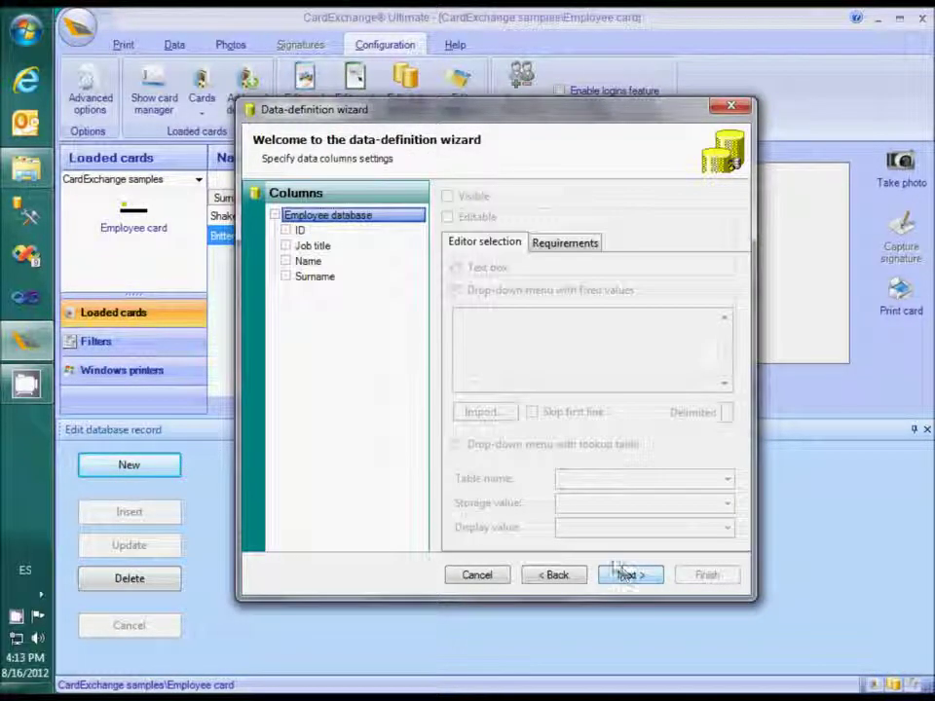
{"action": "left_click", "coordinate": [309, 264]}
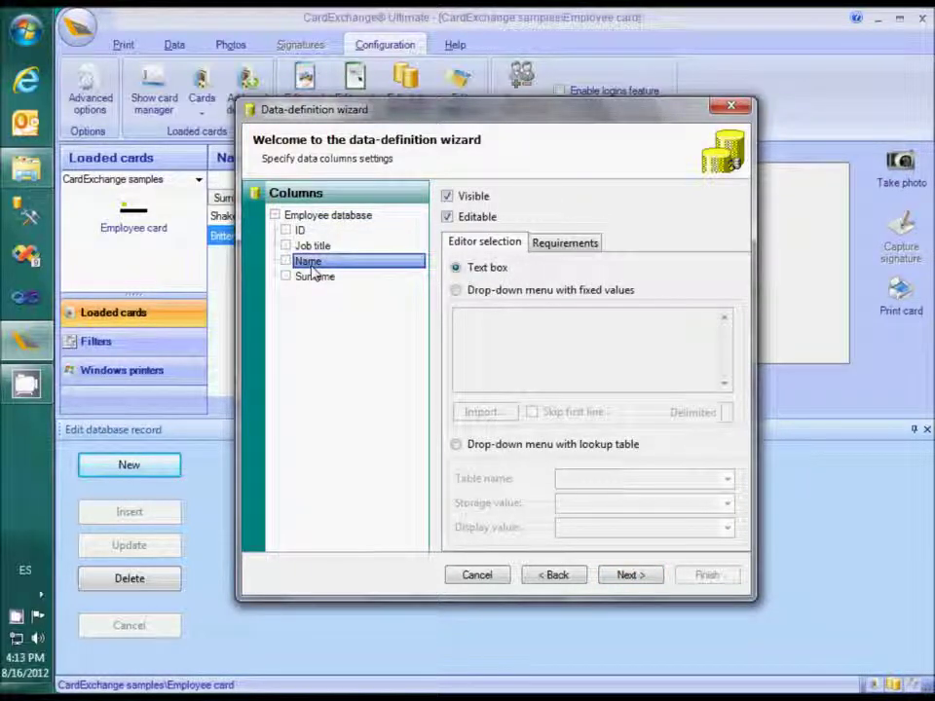
{"action": "left_click", "coordinate": [562, 245]}
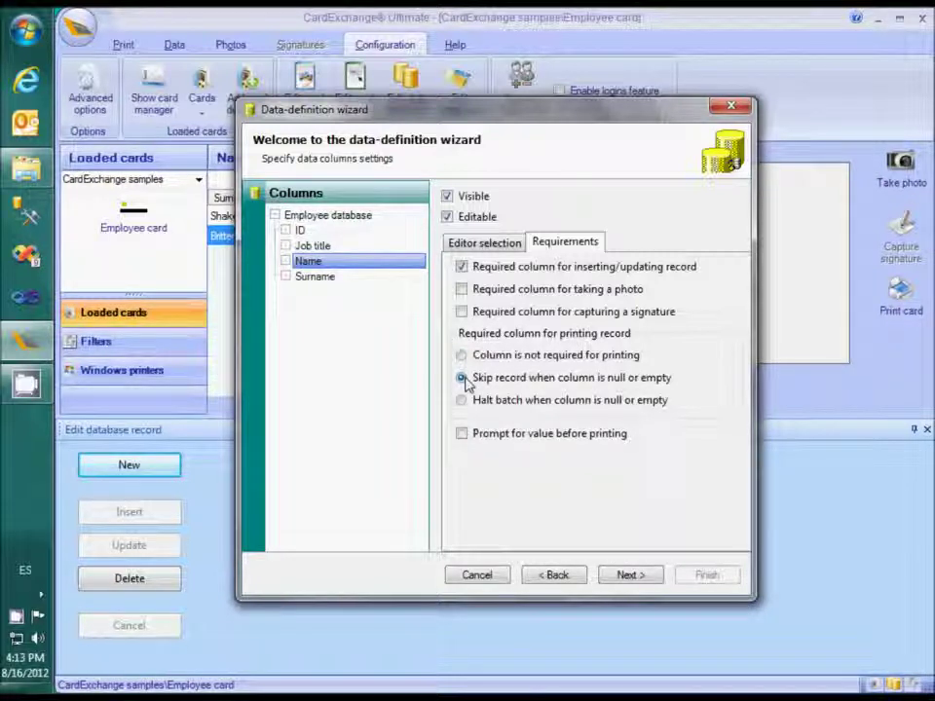
- Require the Name column for inserting or updating records, halt the batch when it is empty, prompt for its value before printing, and finish the definition
{"action": "left_click", "coordinate": [464, 382]}
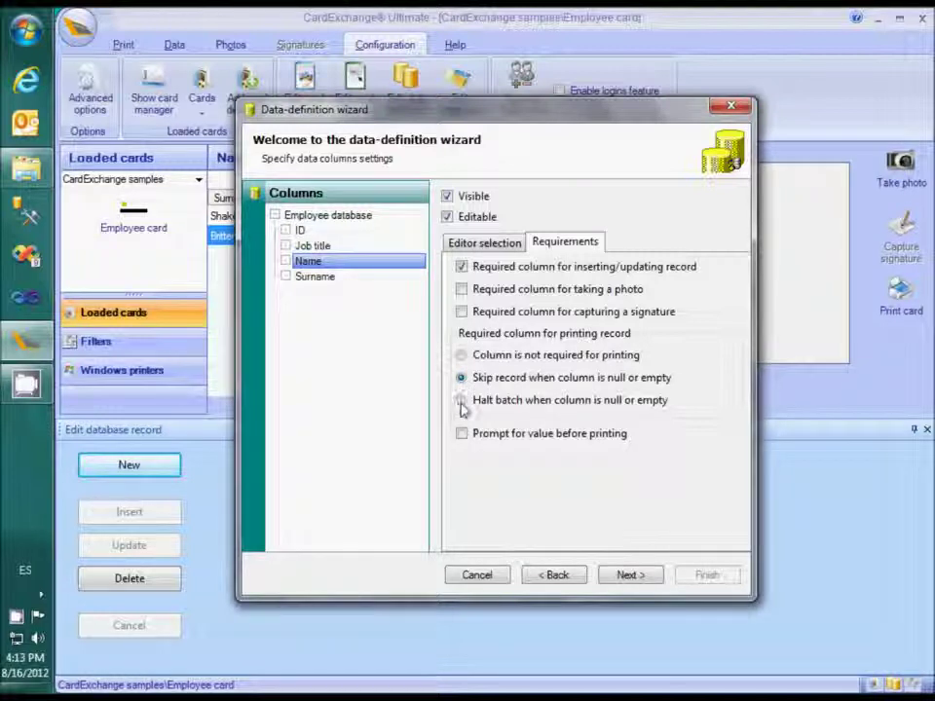
{"action": "left_click", "coordinate": [462, 400]}
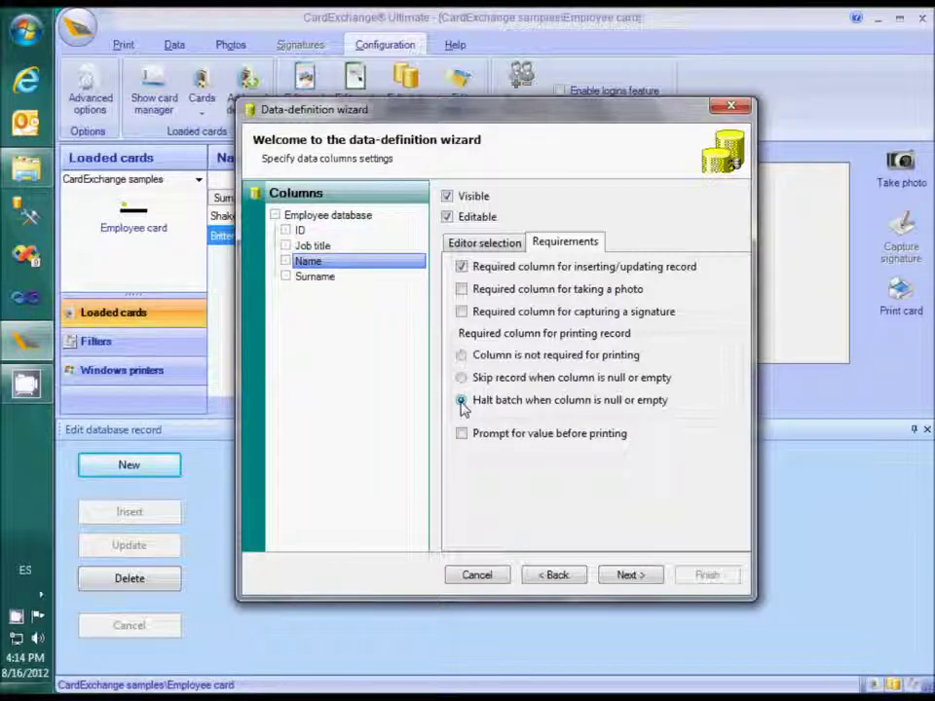
{"action": "left_click", "coordinate": [461, 434]}
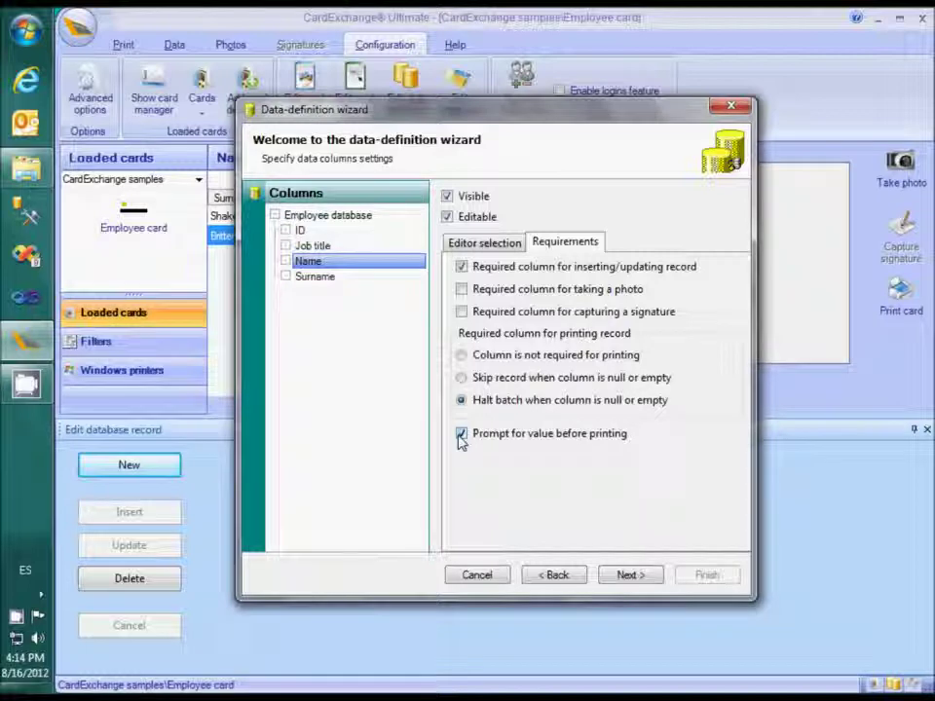
{"action": "left_click", "coordinate": [626, 575]}
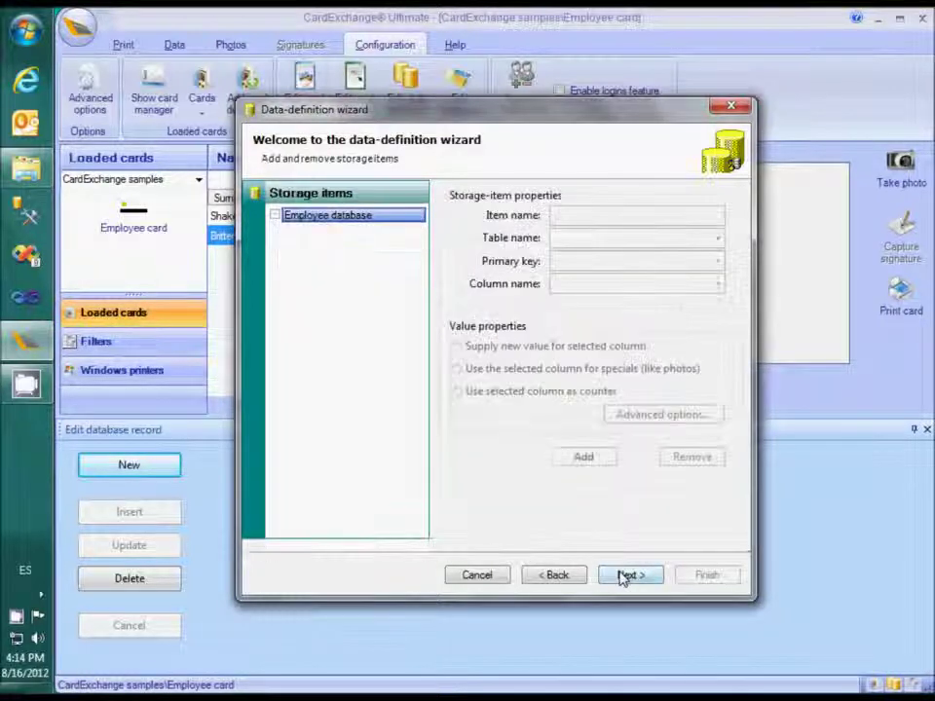
{"action": "left_click", "coordinate": [699, 576]}
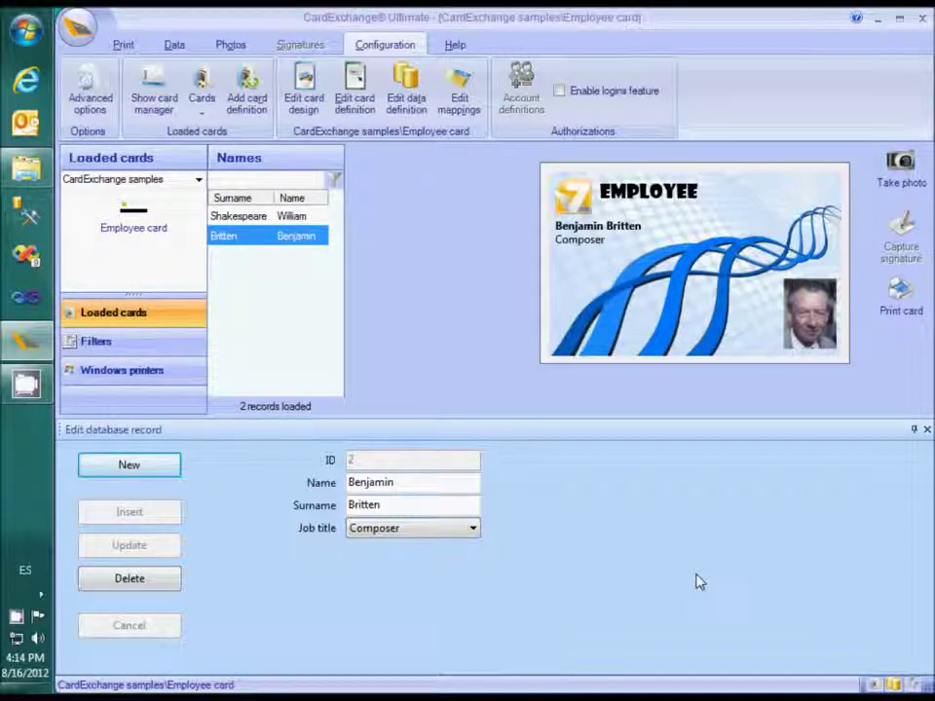
- Insert a new employee record with name Bernard, surname Haitink and job title Director
{"action": "left_click", "coordinate": [150, 466]}
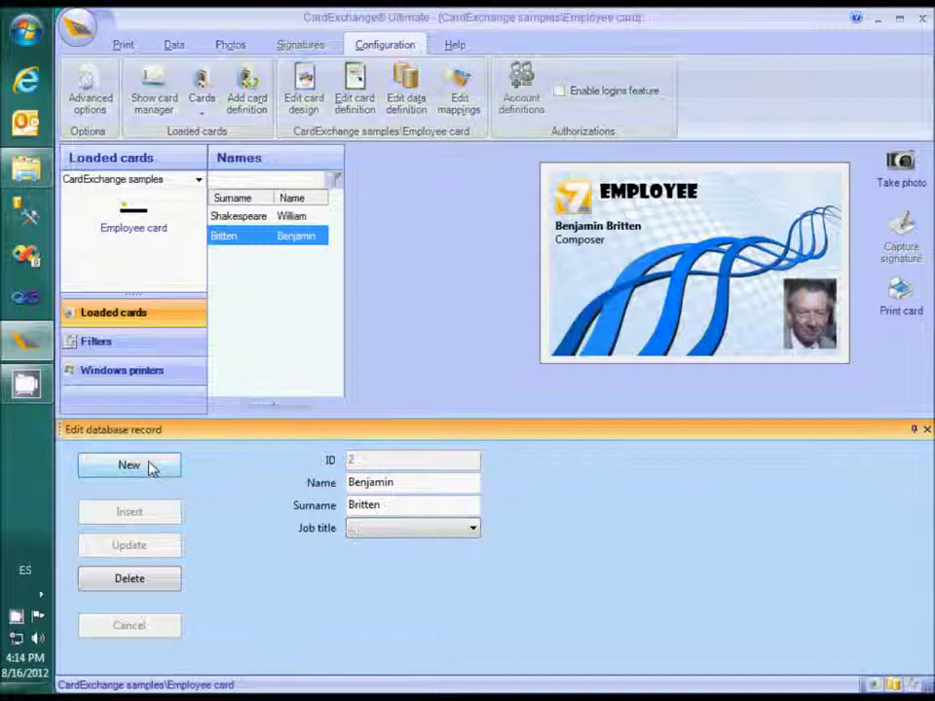
{"action": "left_click", "coordinate": [370, 505]}
{"action": "type", "text": "Haitink"}
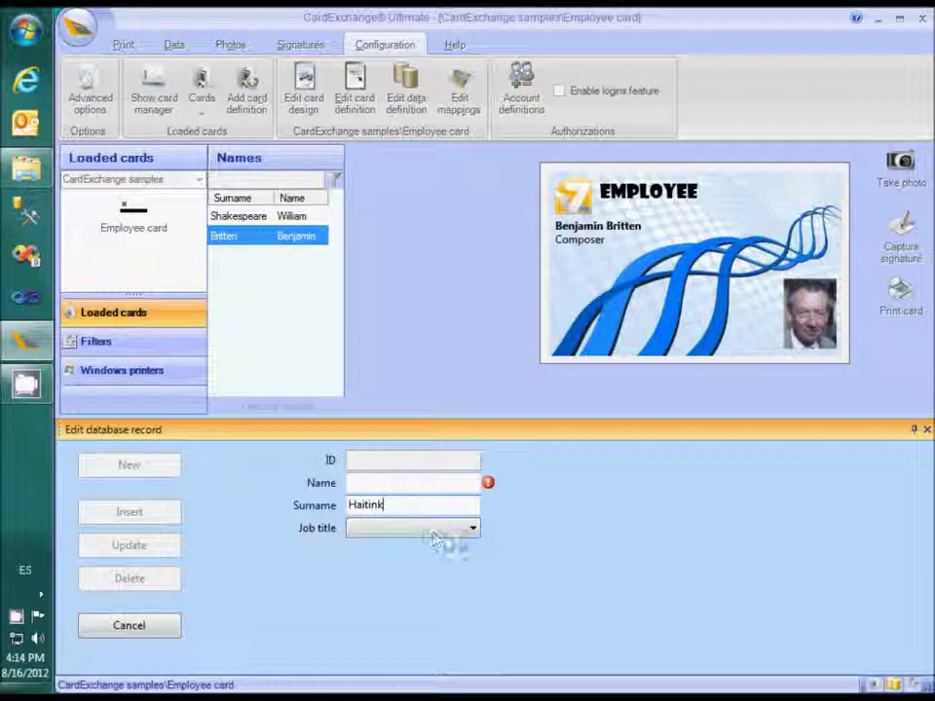
{"action": "left_click", "coordinate": [472, 529]}
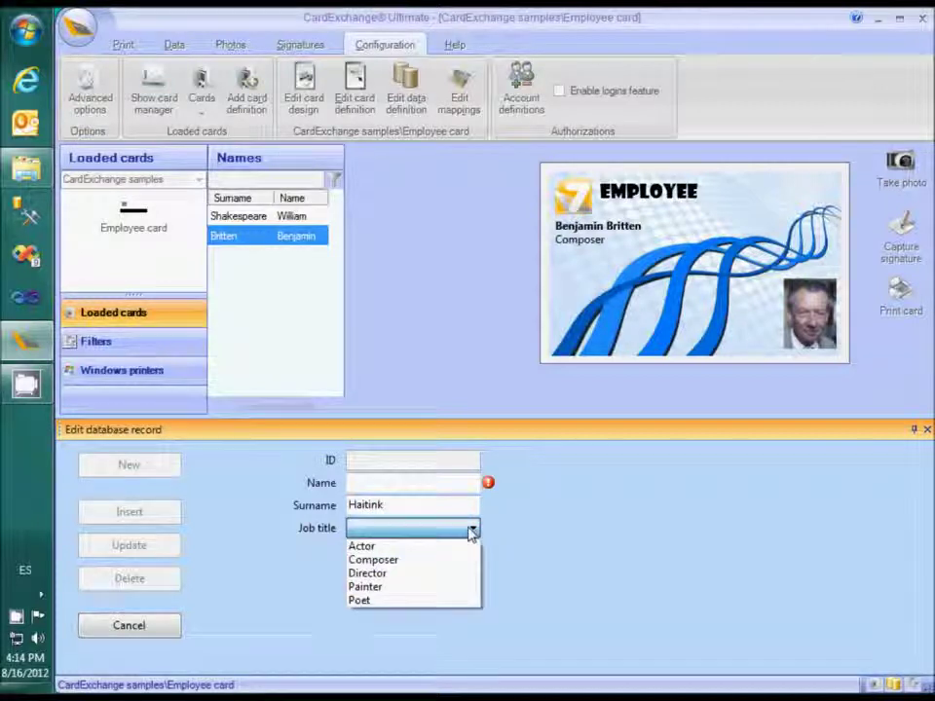
{"action": "left_click", "coordinate": [382, 574]}
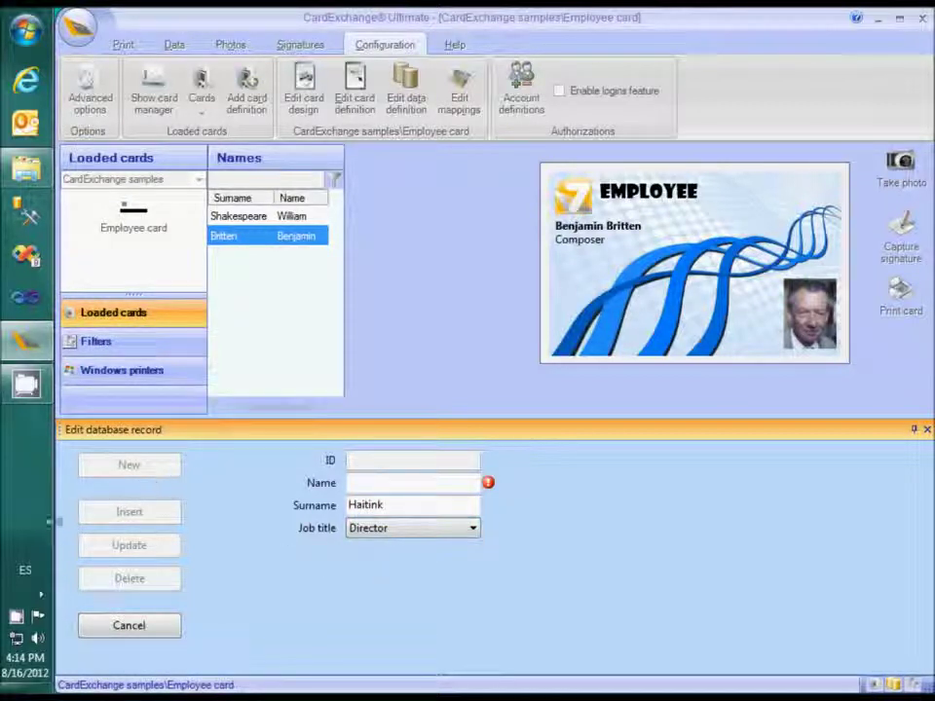
{"action": "left_click", "coordinate": [388, 482]}
{"action": "type", "text": "Berniard"}
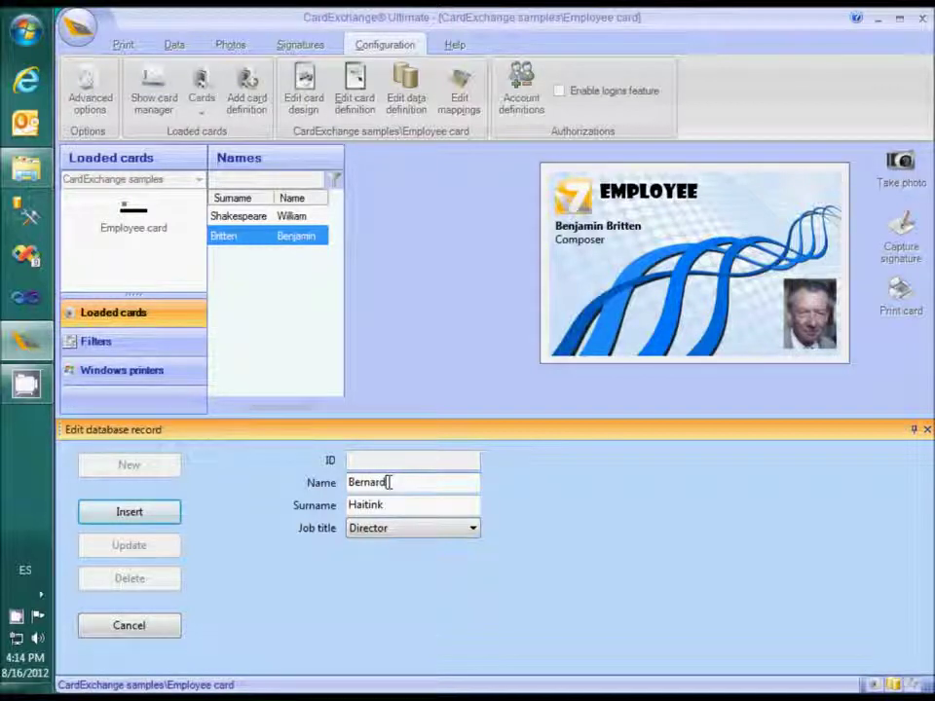
{"action": "left_click", "coordinate": [143, 516]}
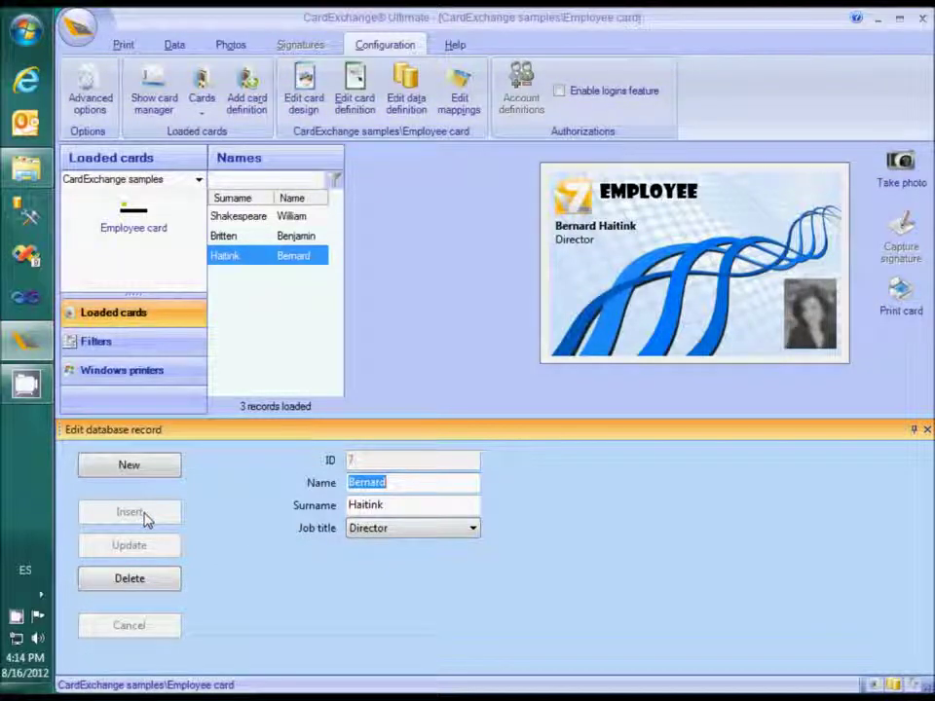
- Import and store Haitink.jpg as the new record's photo, and print the card with the proposed name accepted
{"action": "left_click", "coordinate": [231, 46]}
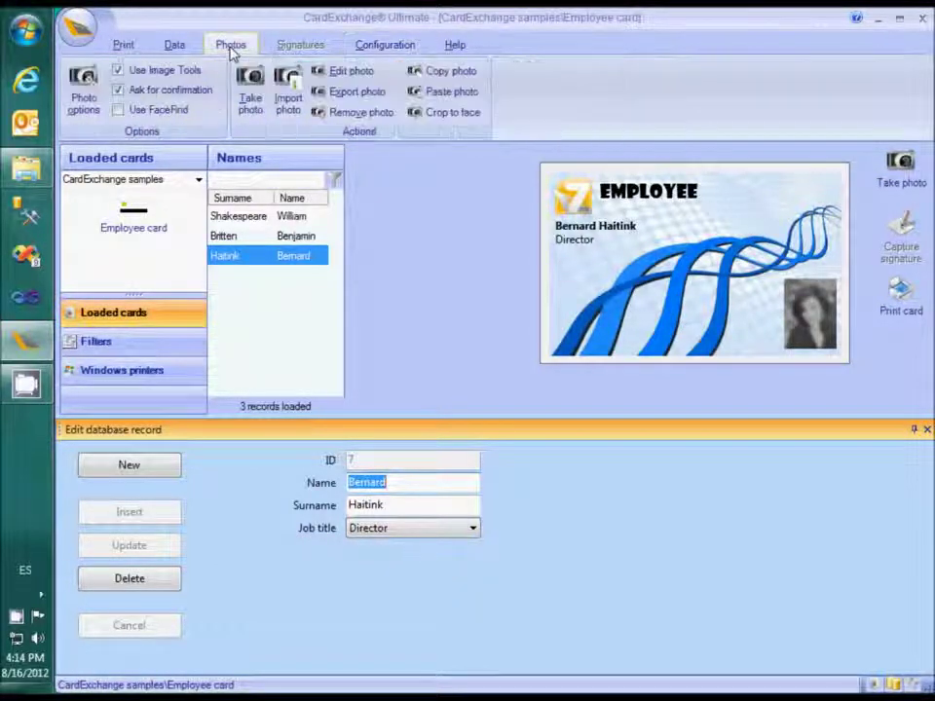
{"action": "left_click", "coordinate": [290, 85]}
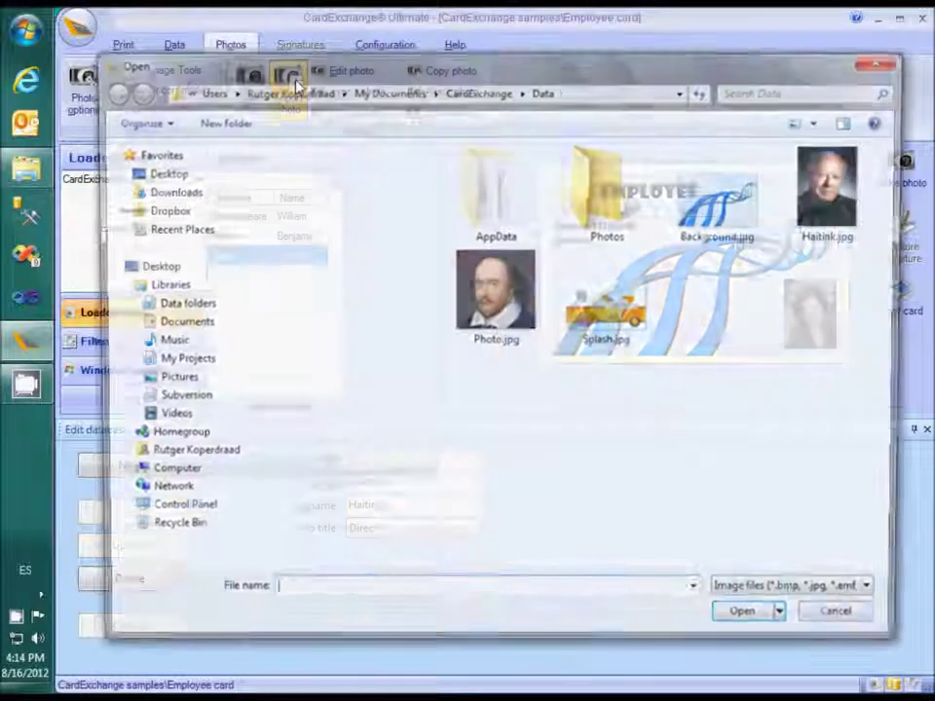
{"action": "left_click", "coordinate": [832, 192]}
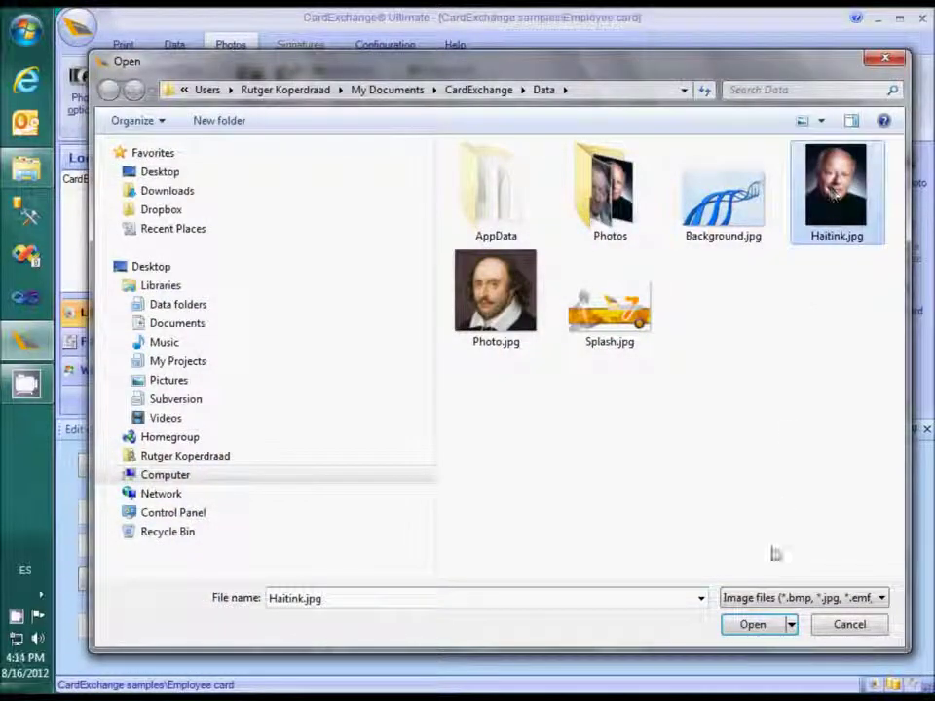
{"action": "left_click", "coordinate": [755, 628]}
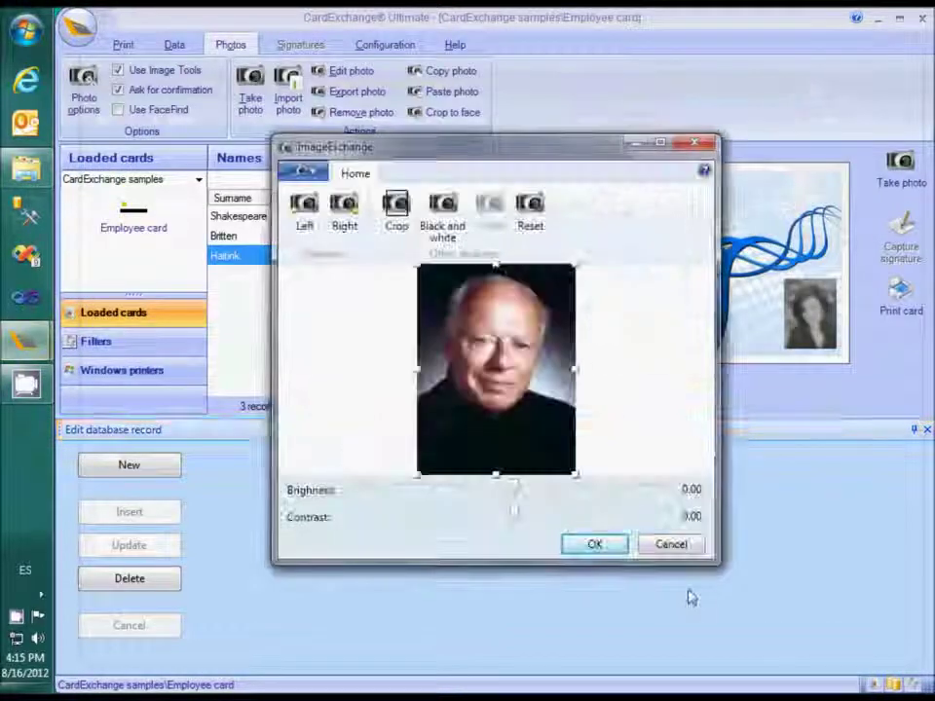
{"action": "left_click", "coordinate": [594, 544]}
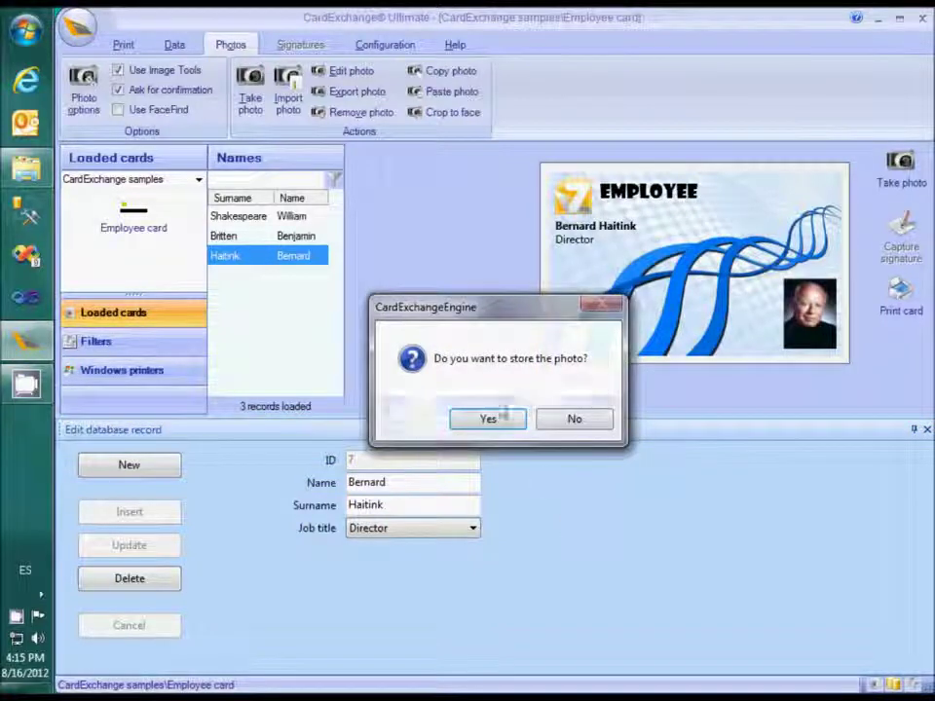
{"action": "left_click", "coordinate": [492, 419]}
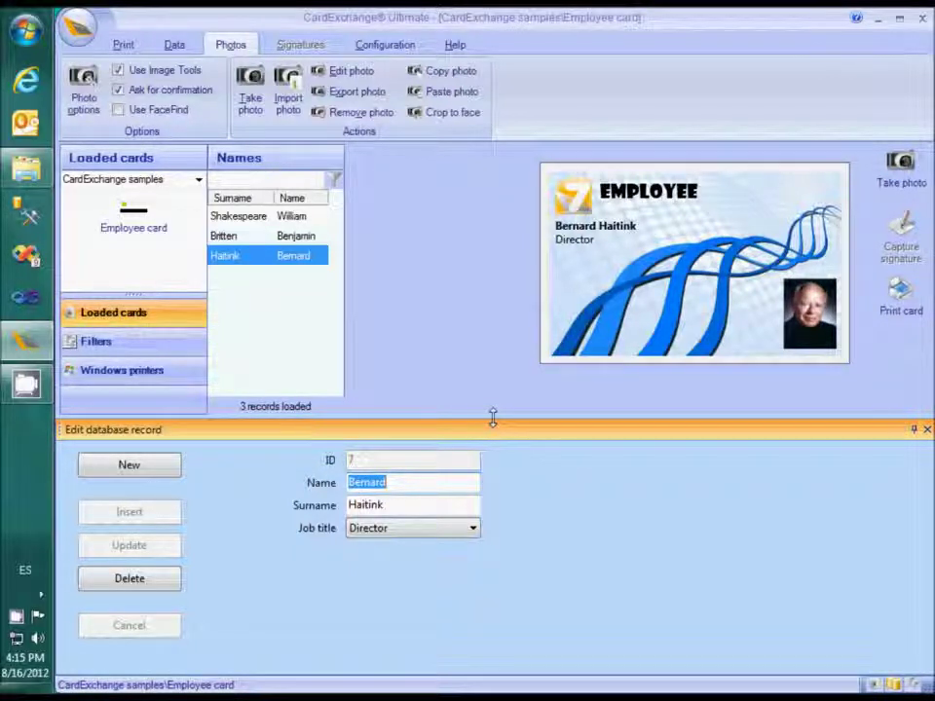
{"action": "left_click", "coordinate": [903, 295]}
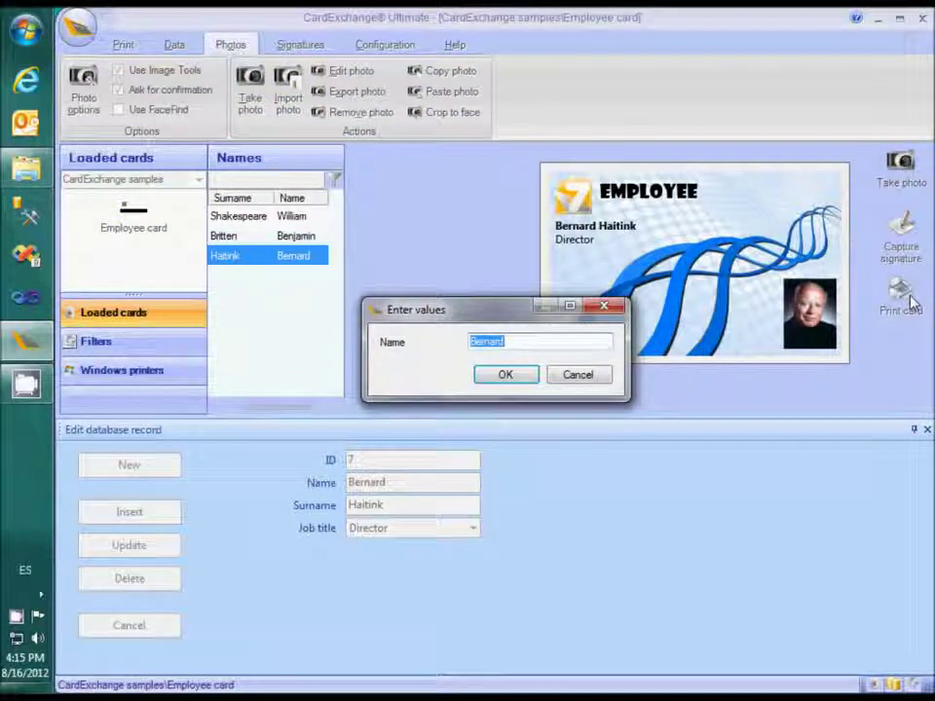
{"action": "left_click", "coordinate": [510, 377]}
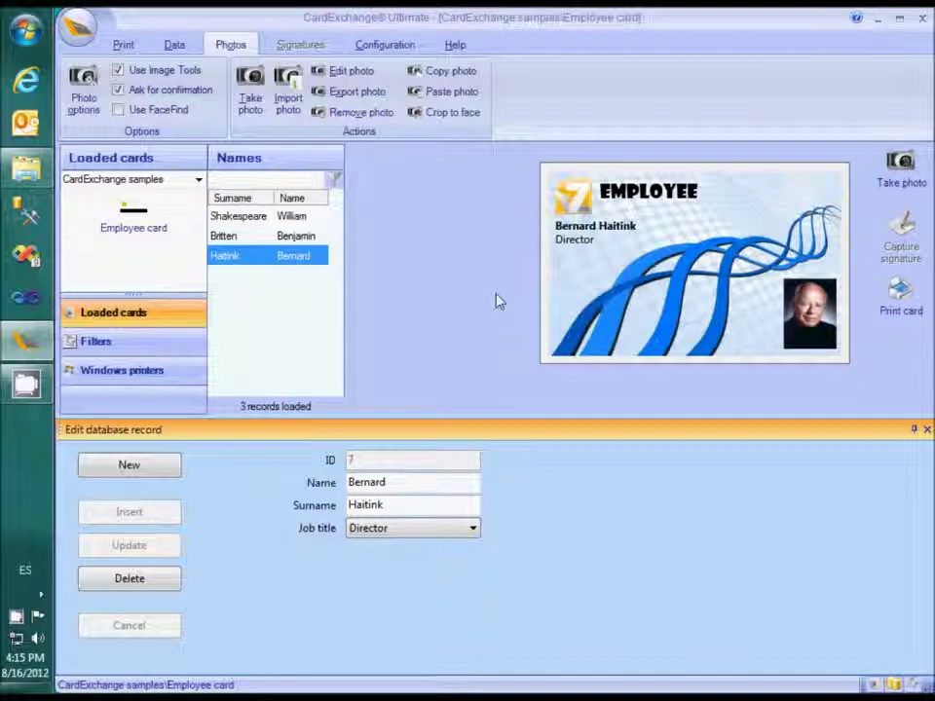
- Edit the Employee card's data definition and make the Surname column non-editable
{"action": "left_click", "coordinate": [378, 48]}
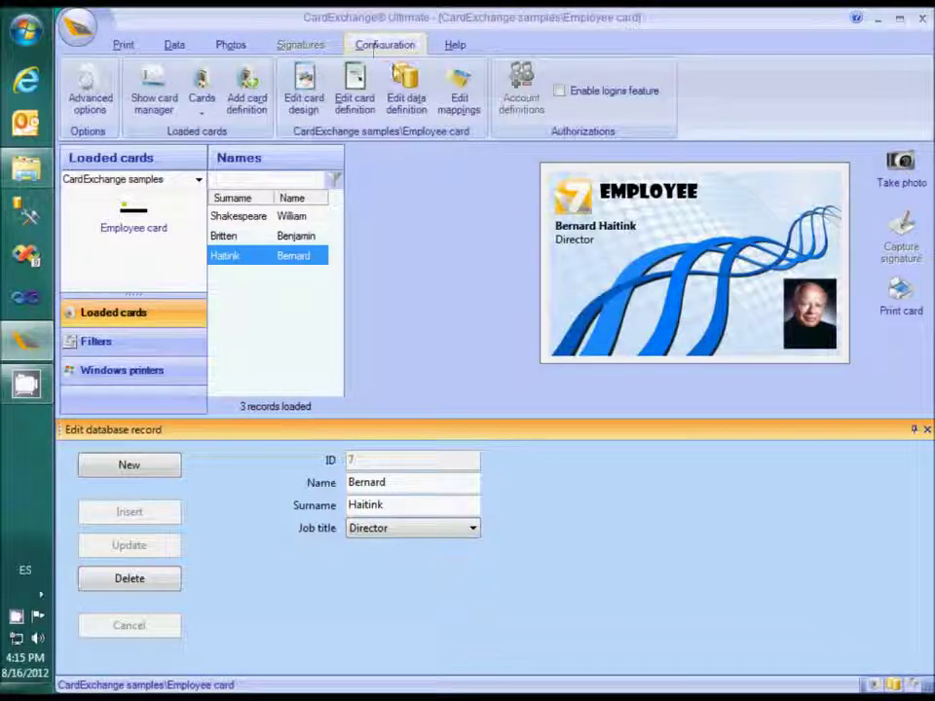
{"action": "left_click", "coordinate": [407, 92]}
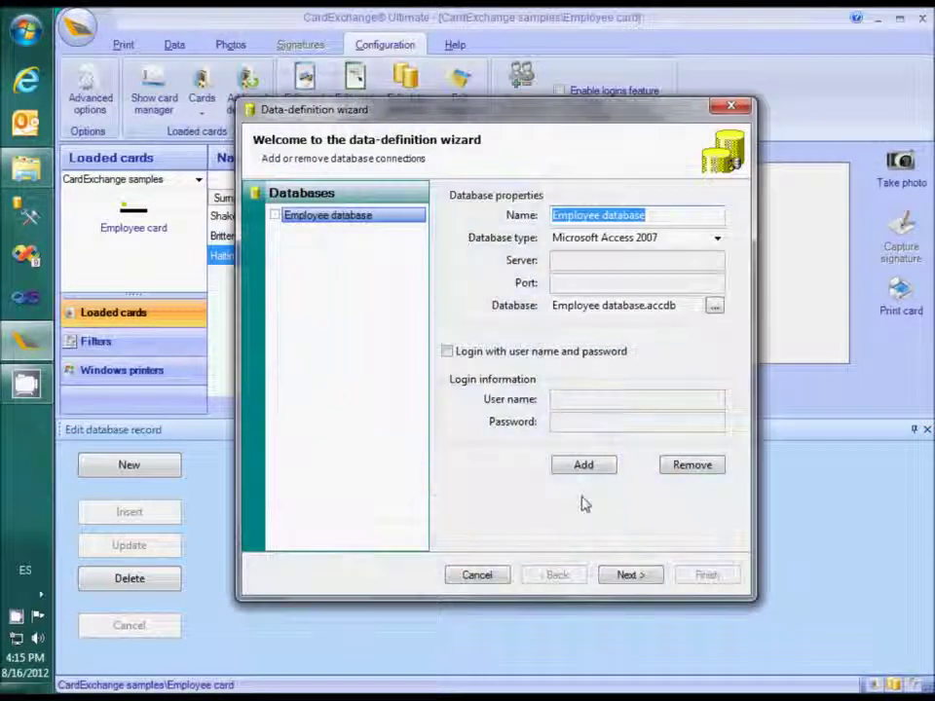
{"action": "left_click", "coordinate": [623, 576]}
{"action": "left_click", "coordinate": [623, 576]}
{"action": "left_click", "coordinate": [623, 576]}
{"action": "left_click", "coordinate": [623, 576]}
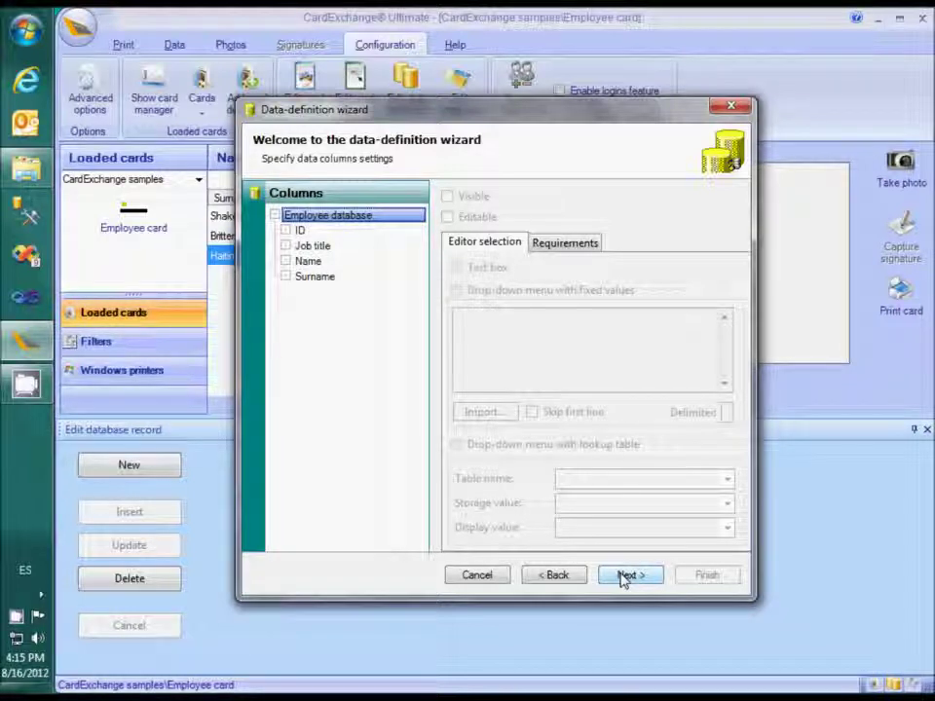
{"action": "left_click", "coordinate": [345, 276]}
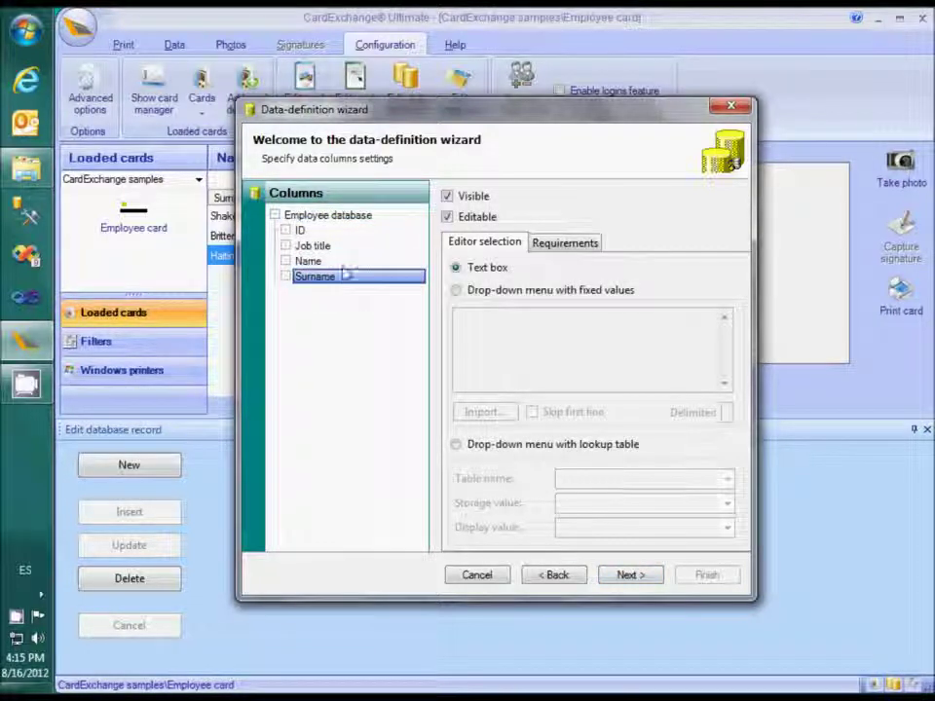
{"action": "left_click", "coordinate": [447, 218]}
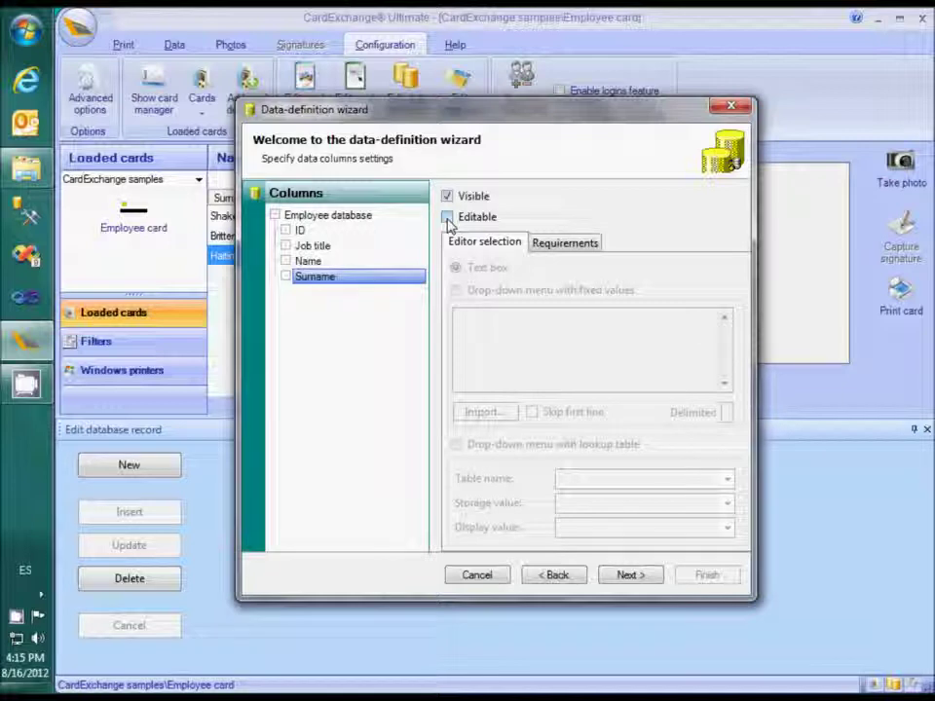
- Make the Name column invisible and finish the data definition
{"action": "left_click", "coordinate": [328, 265]}
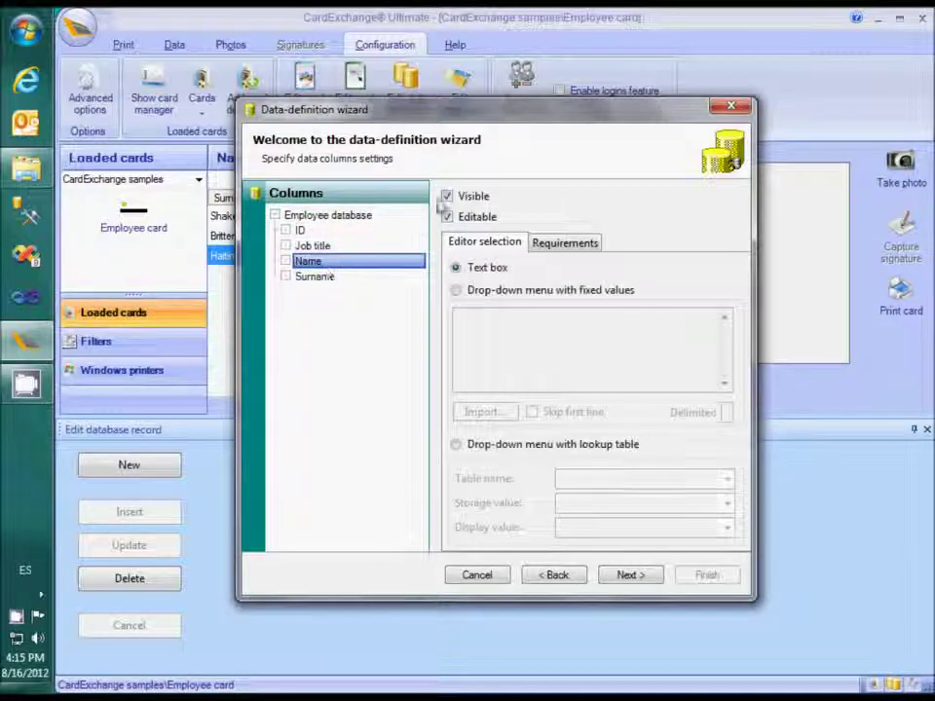
{"action": "left_click", "coordinate": [447, 196]}
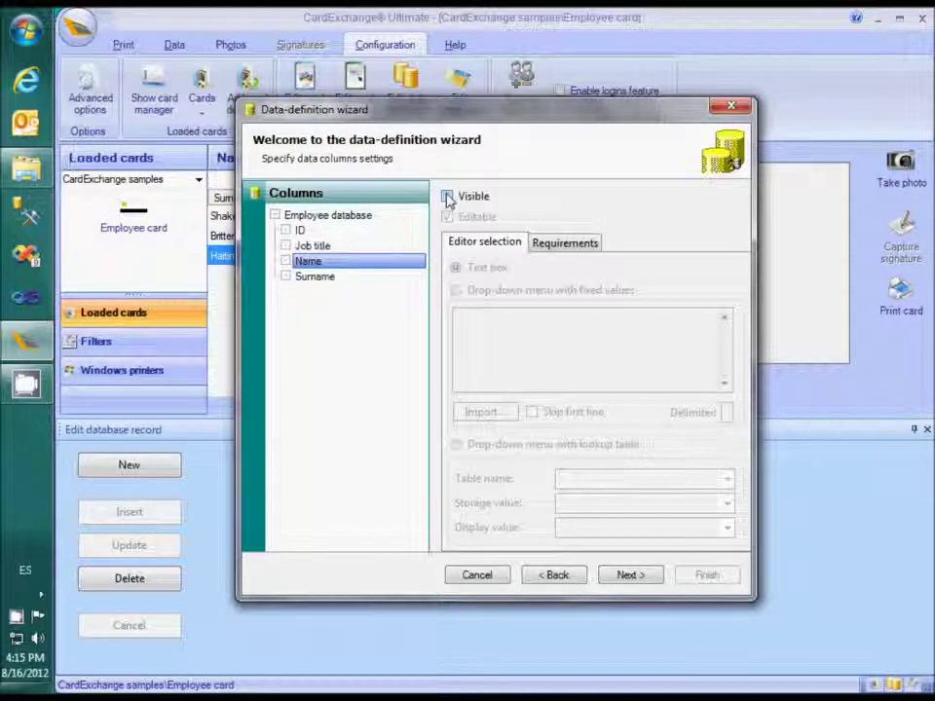
{"action": "left_click", "coordinate": [632, 576]}
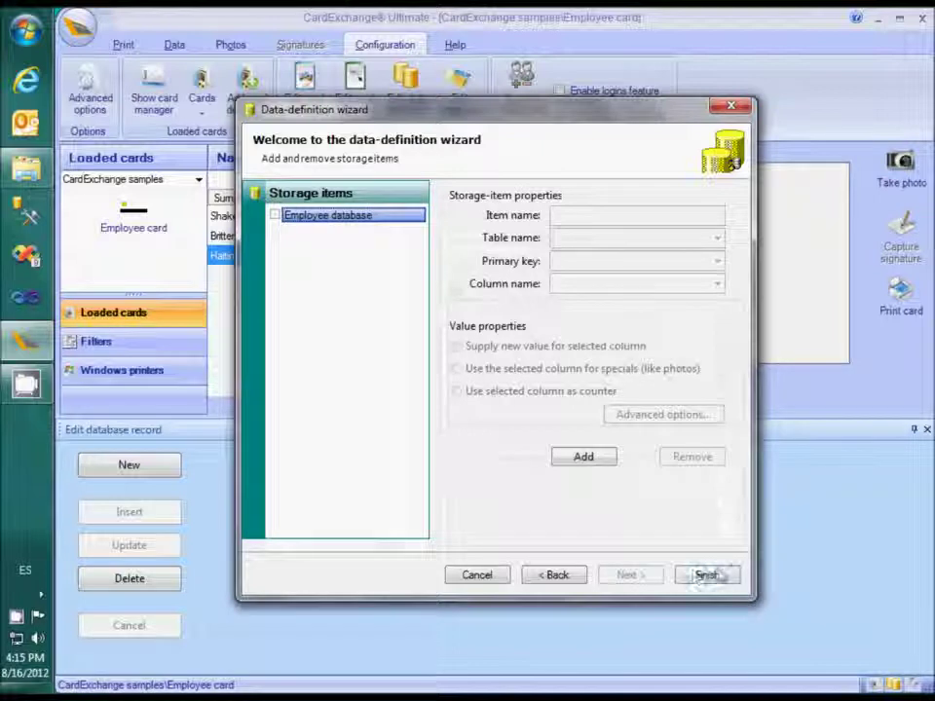
{"action": "left_click", "coordinate": [716, 576]}
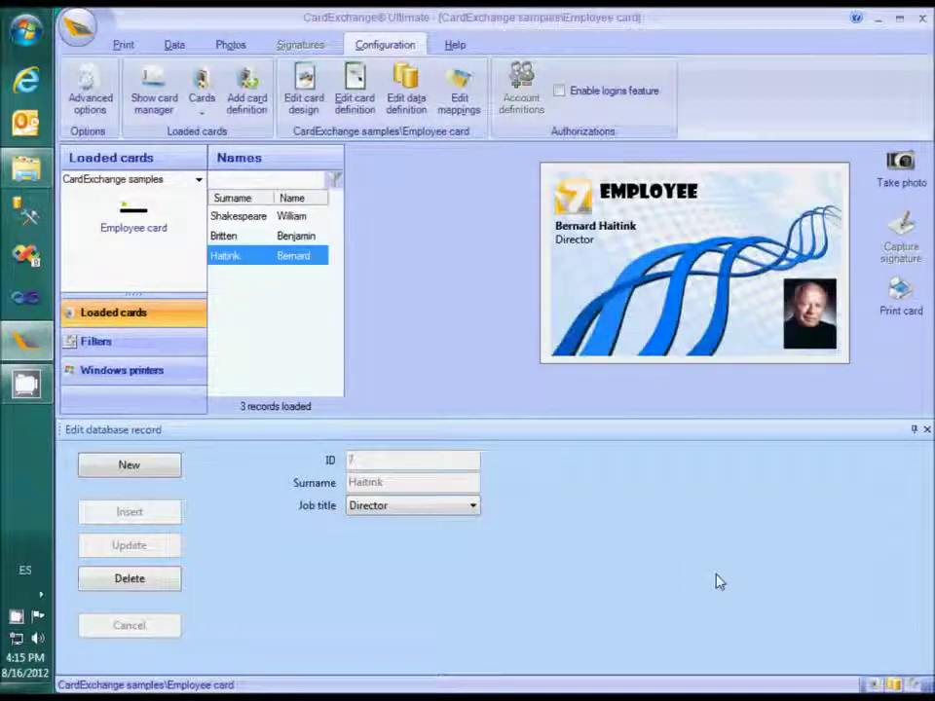